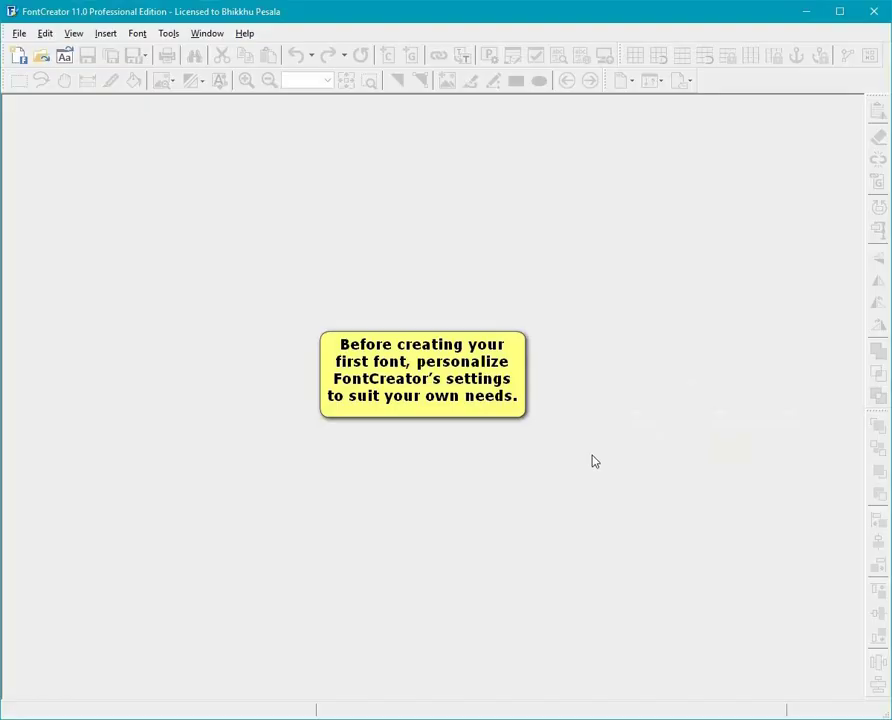
Step: In Options, turn off the startup Welcome dialog but keep reopening last-session files
click(168, 34)
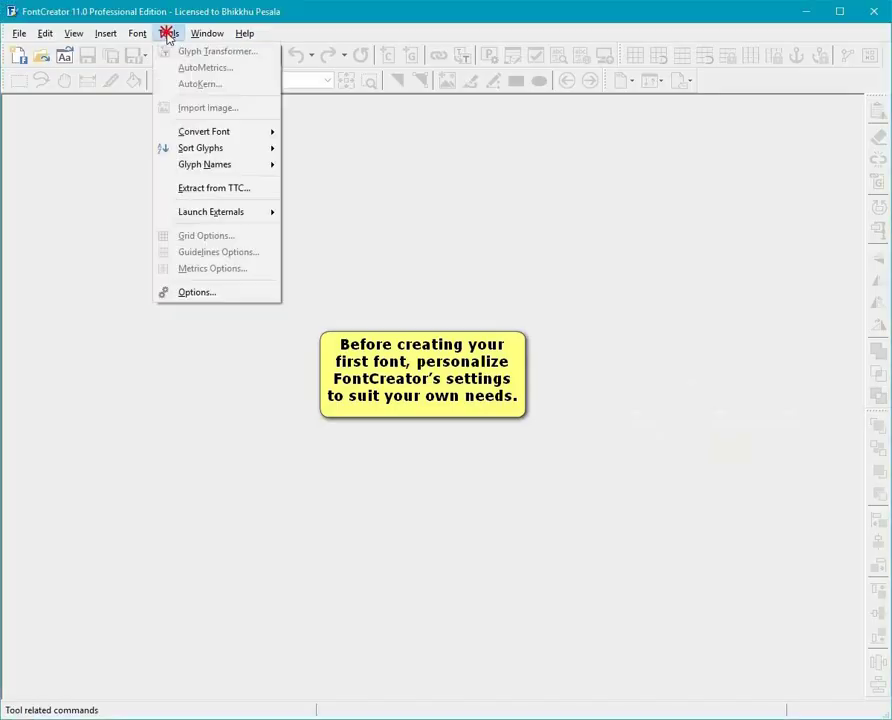
click(186, 292)
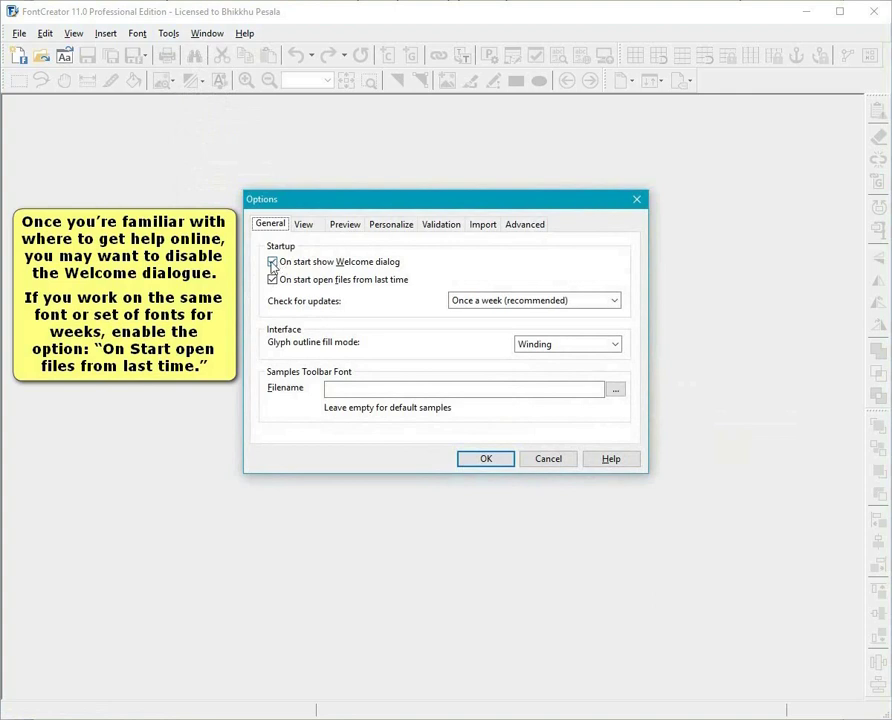
click(272, 263)
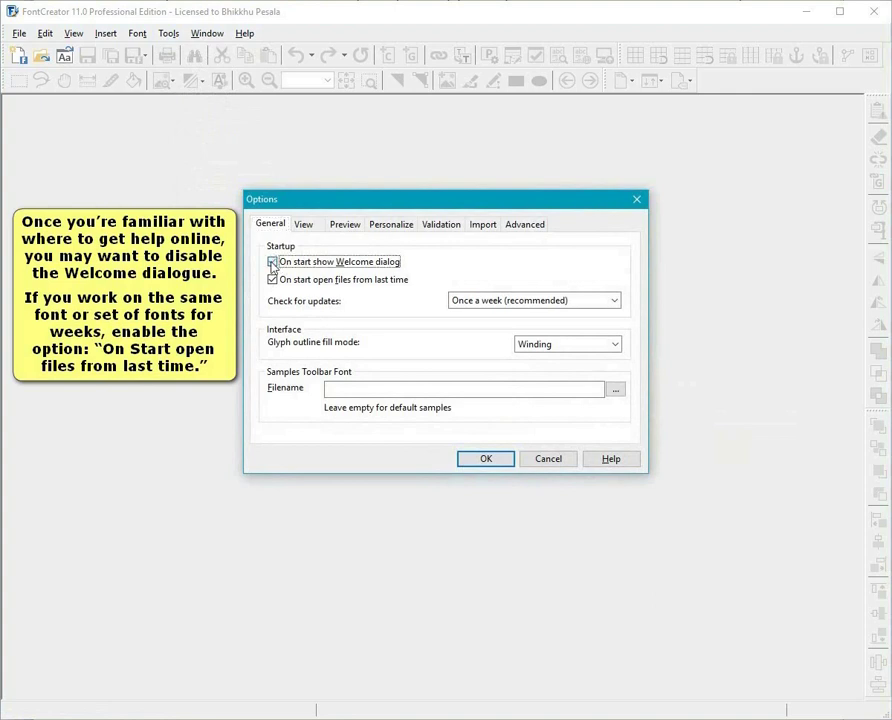
click(273, 281)
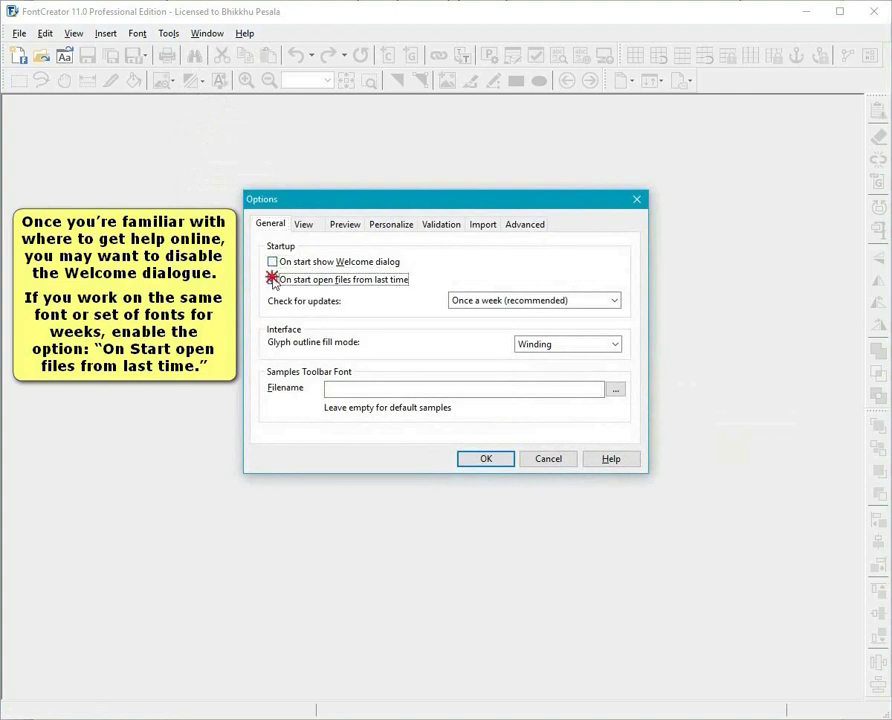
click(273, 281)
click(306, 226)
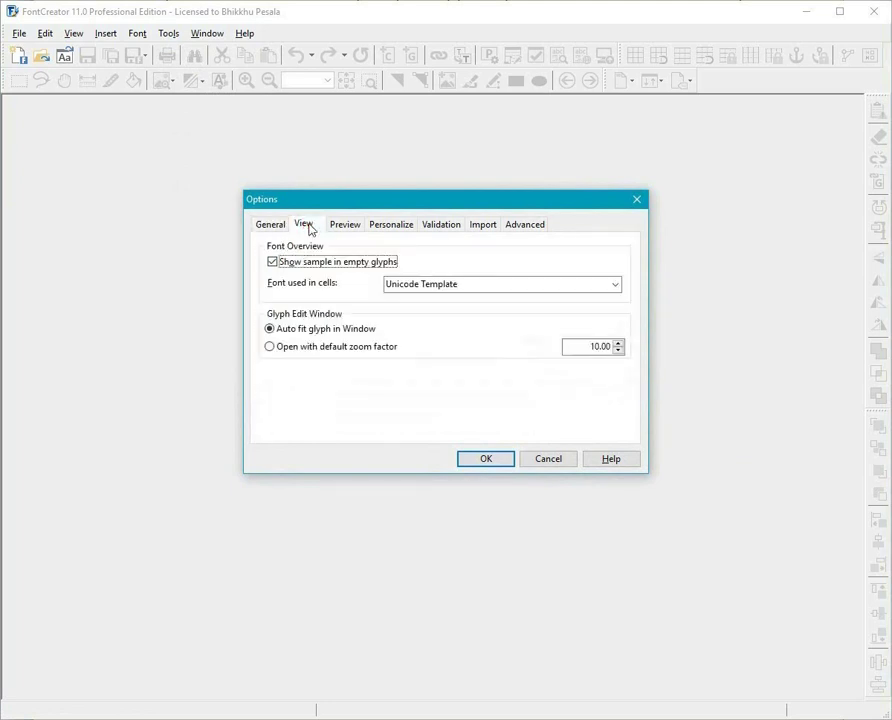
click(614, 286)
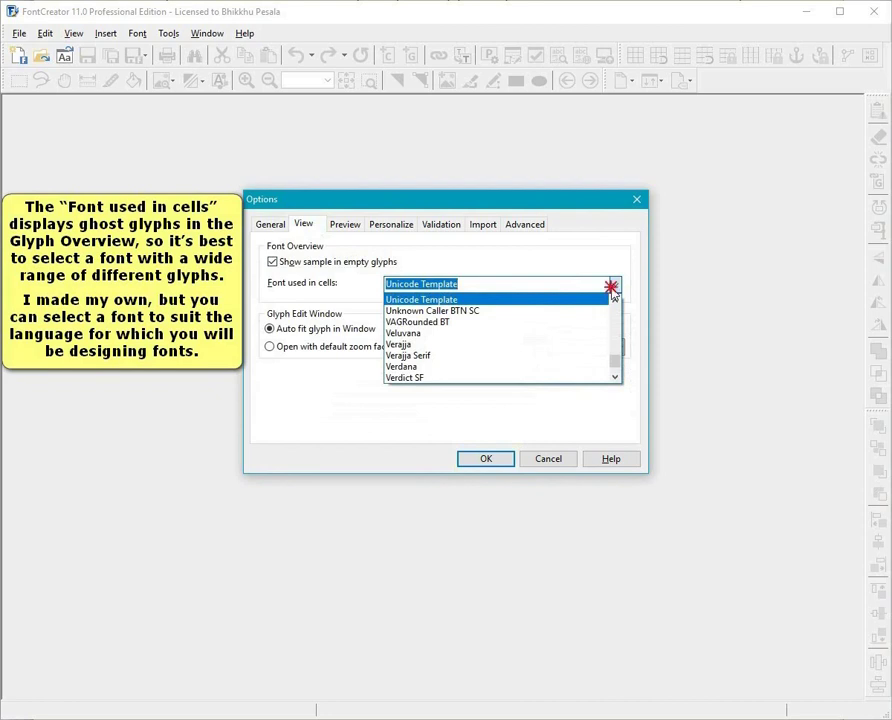
click(613, 288)
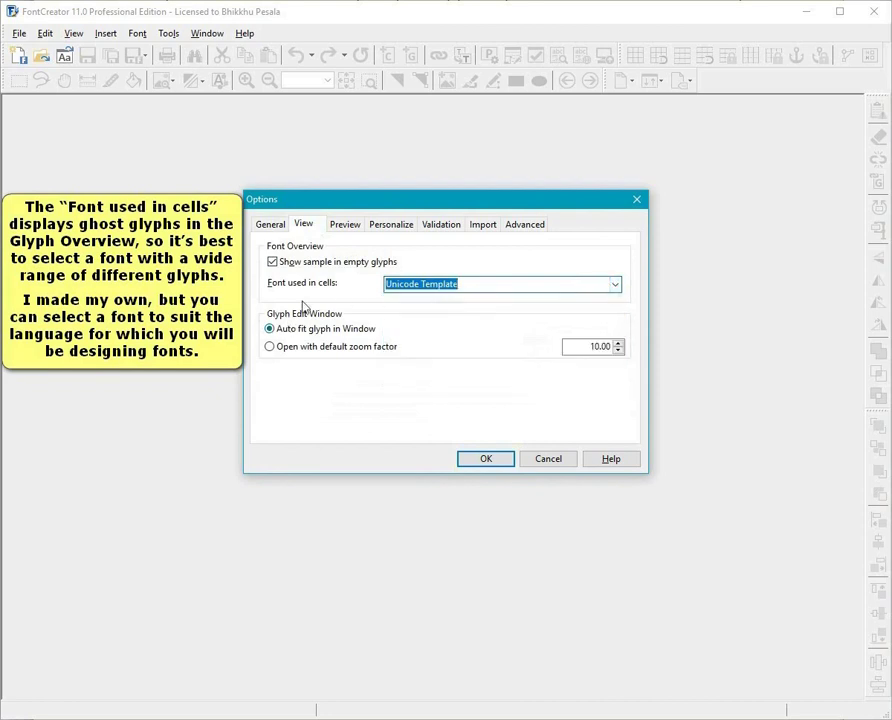
Step: Load the '1st 2nd 3rd 10th' OpenType test string as the preview text
click(345, 226)
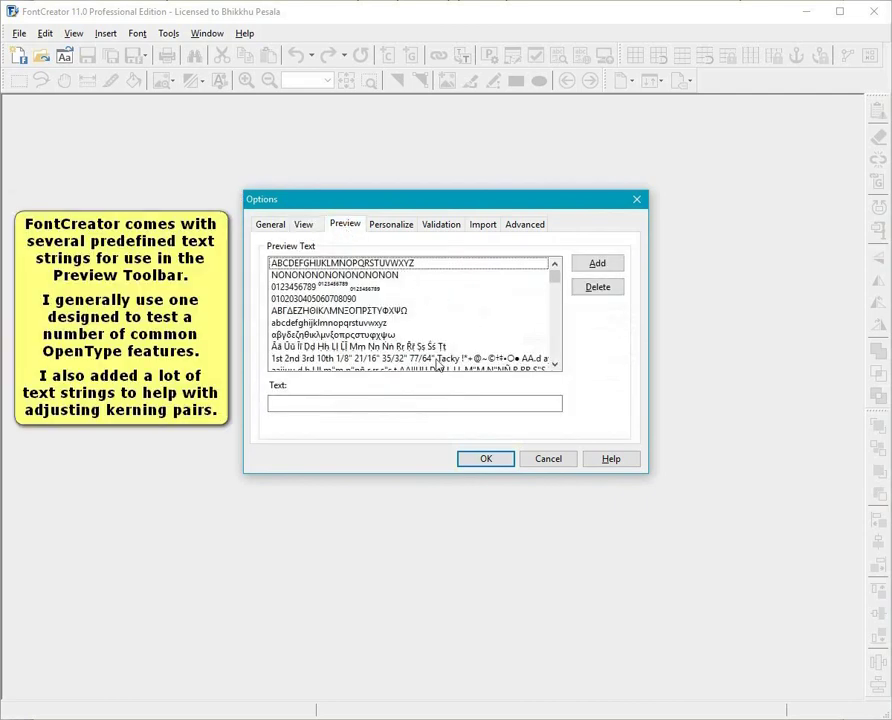
click(390, 358)
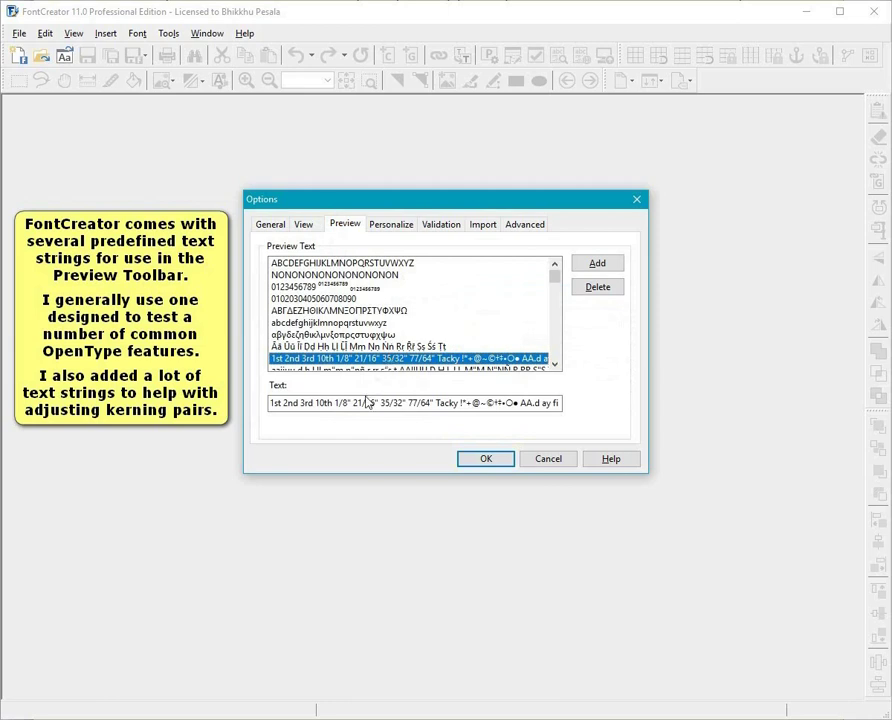
mouse_move(553, 284)
mouse_down()
mouse_move(555, 277)
mouse_move(546, 355)
mouse_move(543, 280)
mouse_up()
Step: Show the Personalize defaults and start editing the Copyright Notice field
click(392, 225)
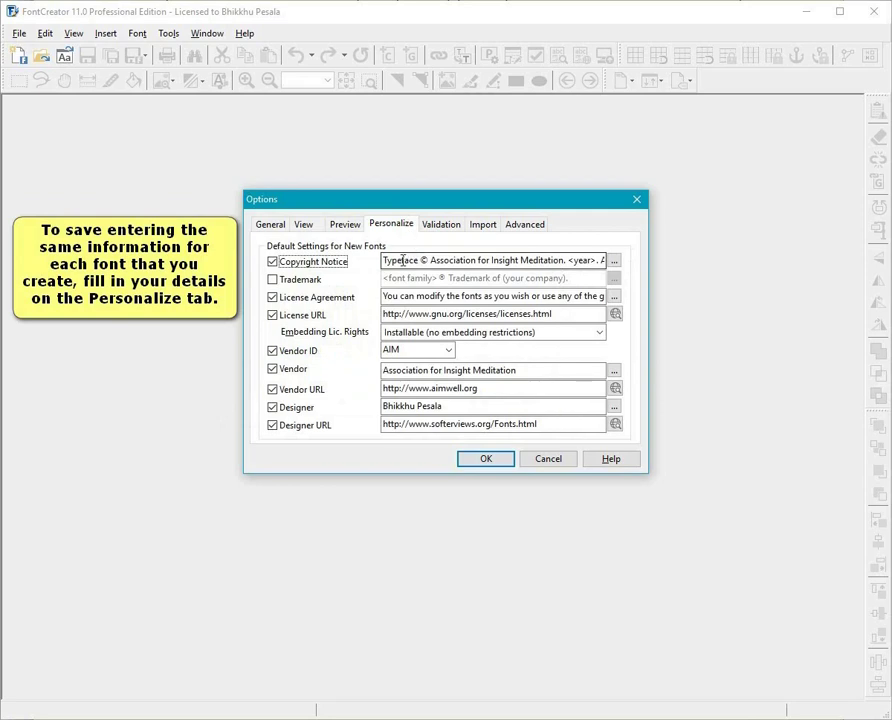
click(476, 260)
Step: Reload the default license agreement text from License Agreement.txt
click(614, 297)
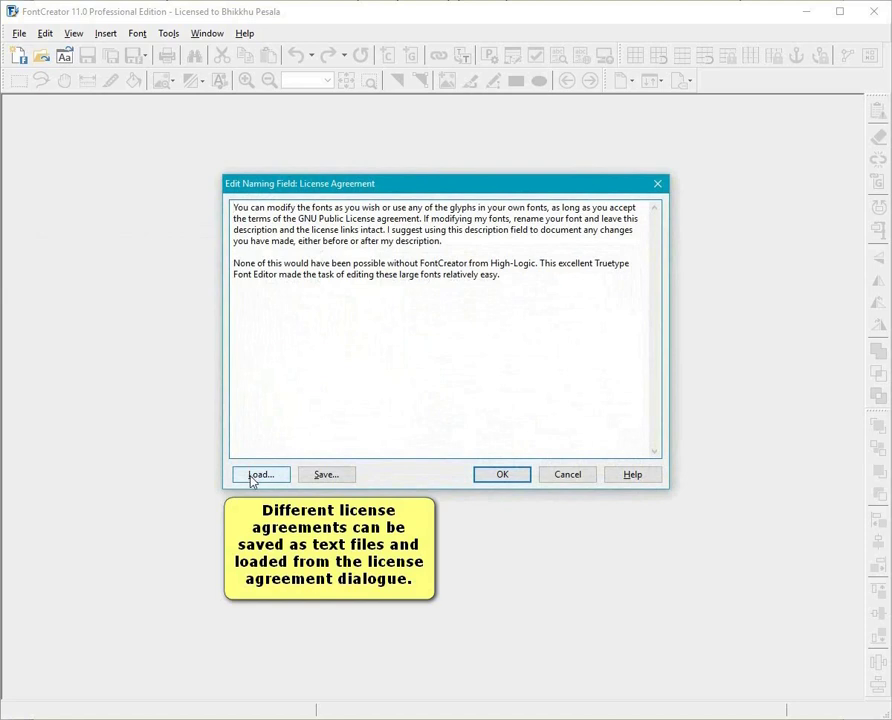
click(257, 476)
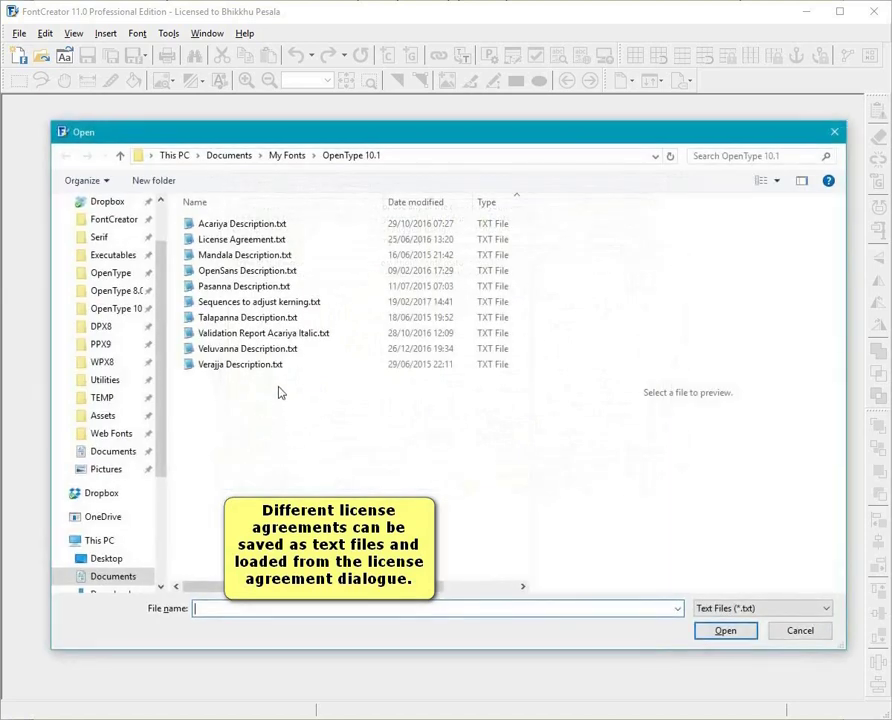
click(283, 241)
double_click(283, 241)
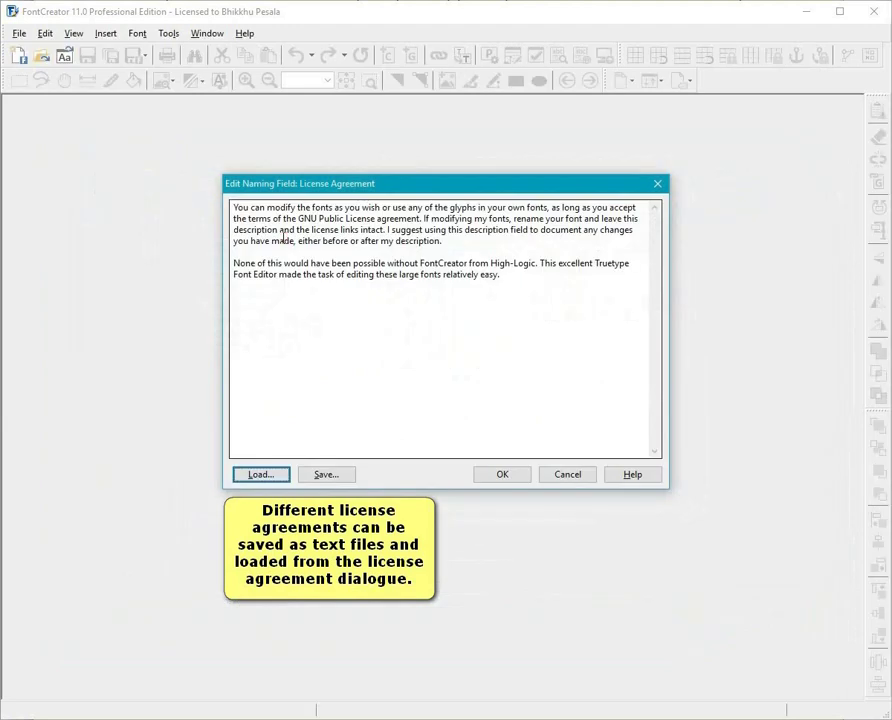
click(517, 476)
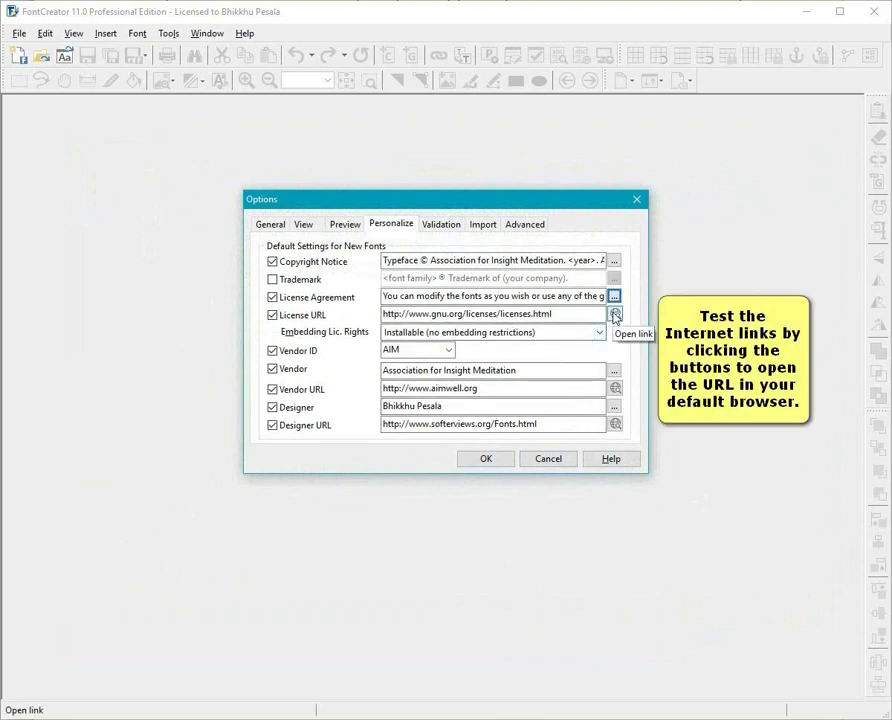
click(615, 315)
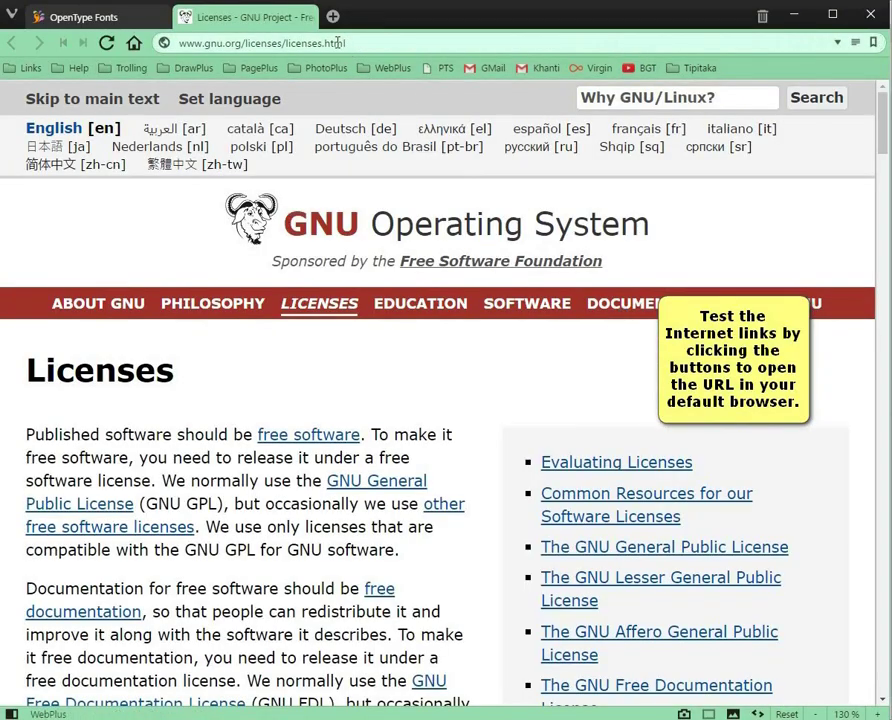
click(309, 17)
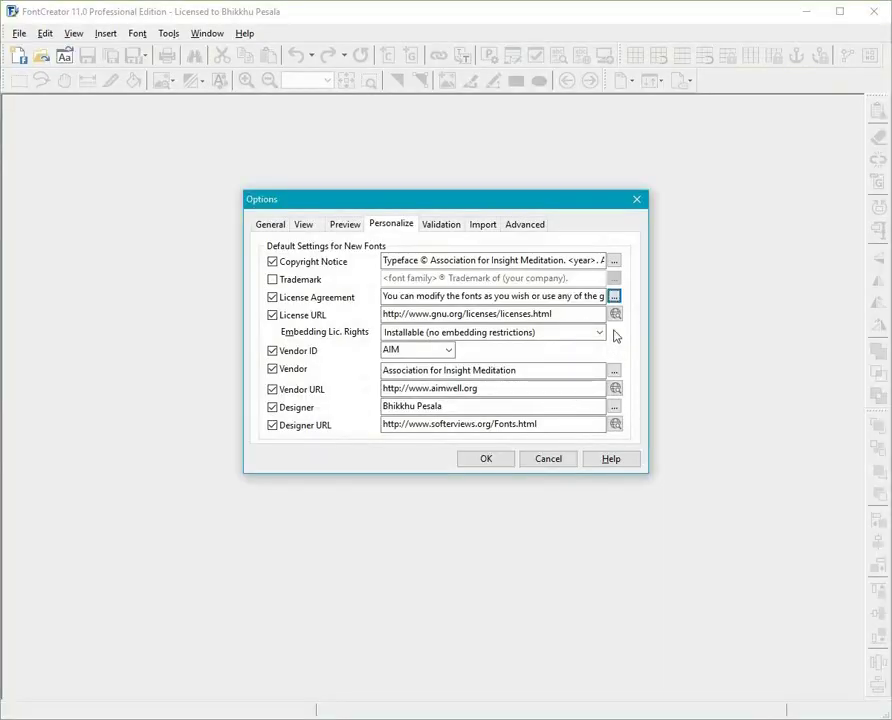
Step: Keep AIM as the vendor ID and test the designer URL in the browser
click(449, 350)
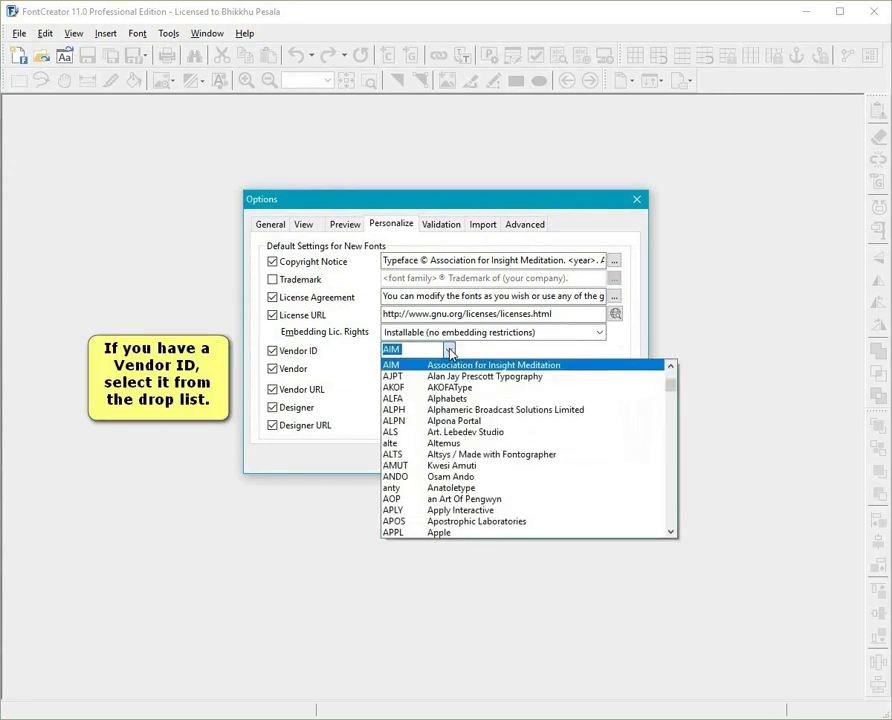
click(449, 350)
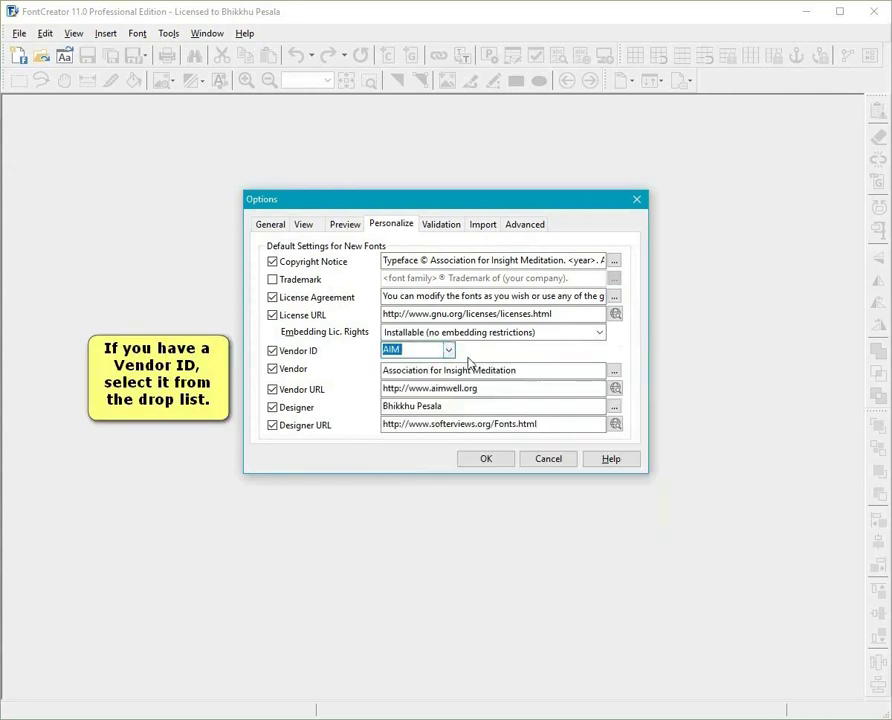
click(616, 426)
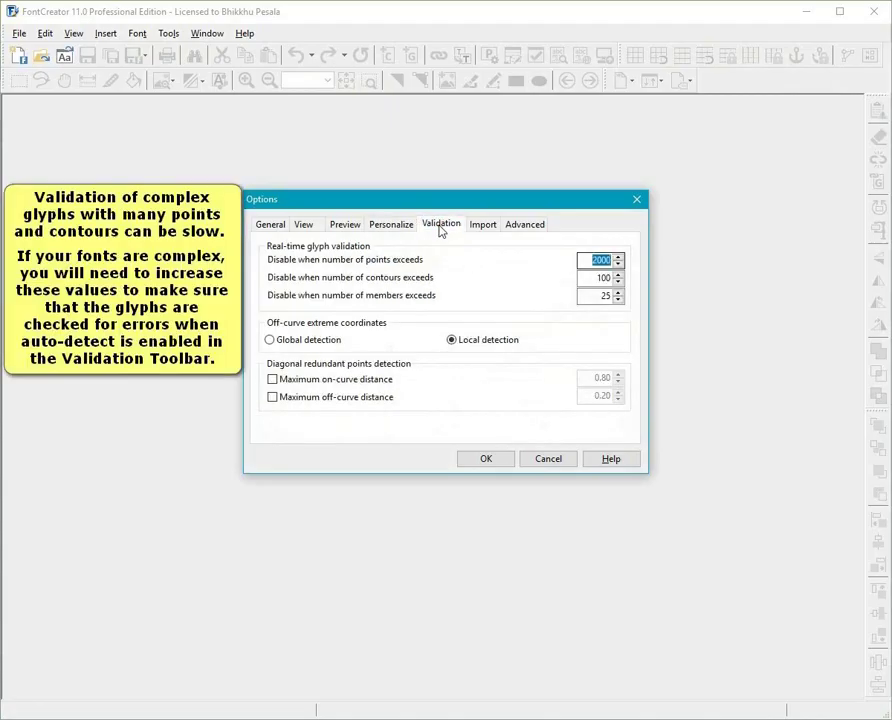
Step: Change the validation limits to 5000 points and 500 contours
click(588, 261)
click(586, 261)
drag(586, 261, 595, 261)
text(5)
click(601, 279)
text(5)
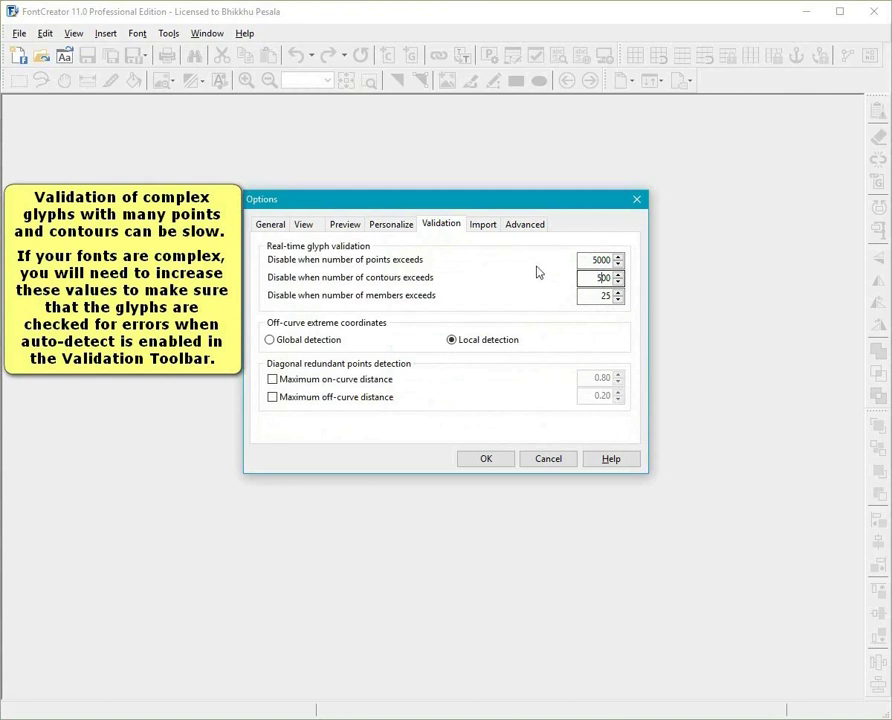
Step: Review Import defaults and enable the script, 10+ fonts, VOLT and anchor-deletion warnings
click(482, 227)
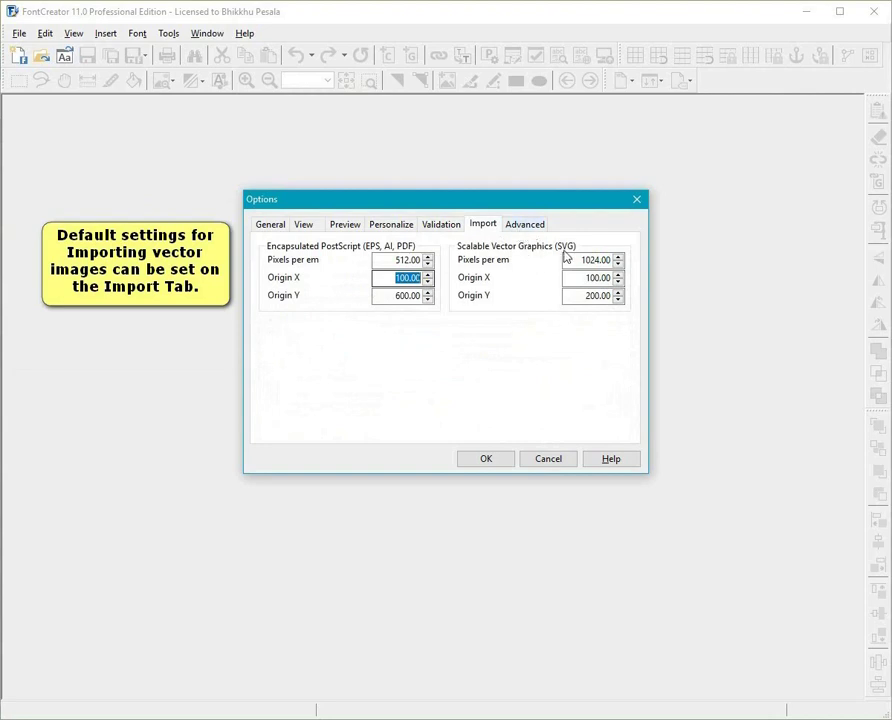
click(526, 226)
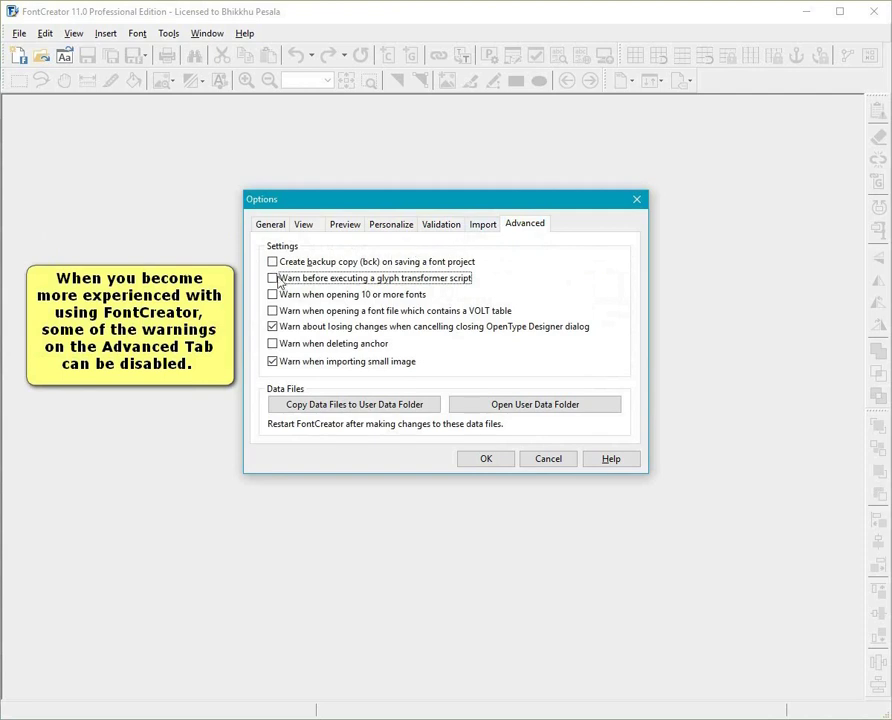
click(272, 279)
click(273, 296)
click(273, 312)
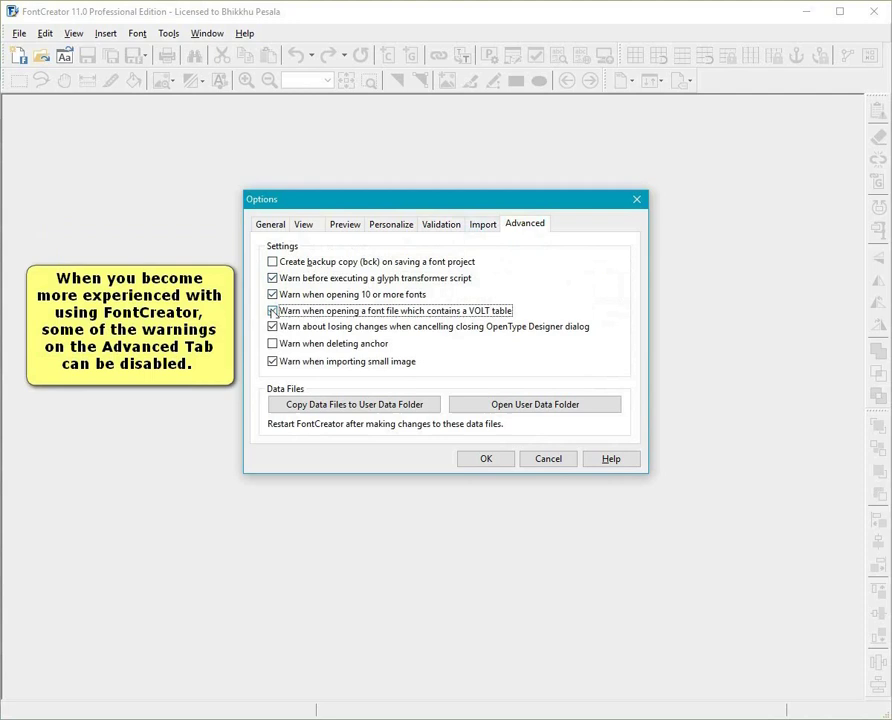
click(273, 345)
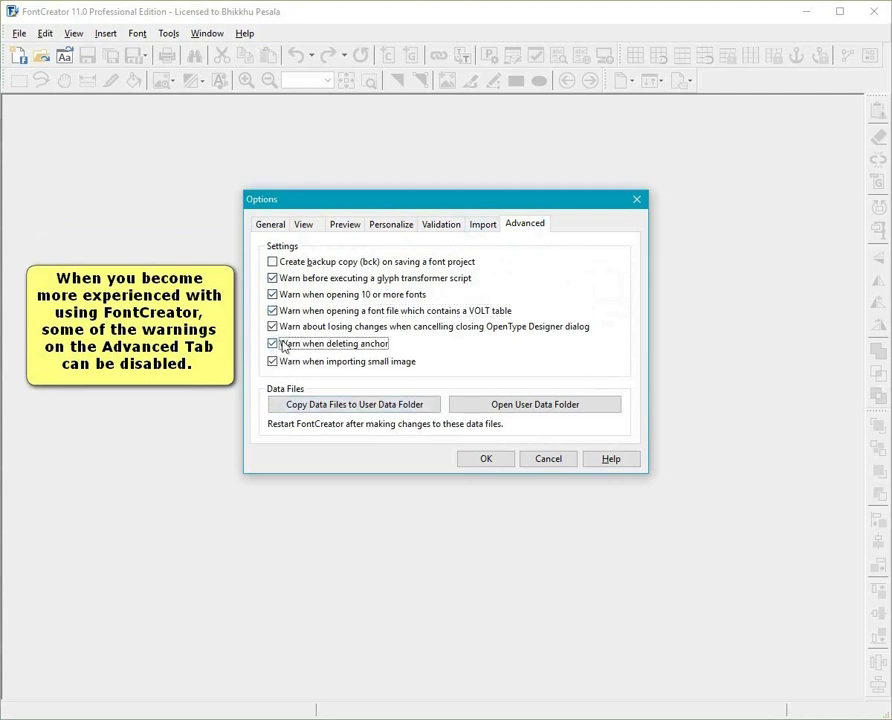
Step: Turn those four warnings back off and open tags.txt from the User Data Folder
click(274, 346)
click(273, 311)
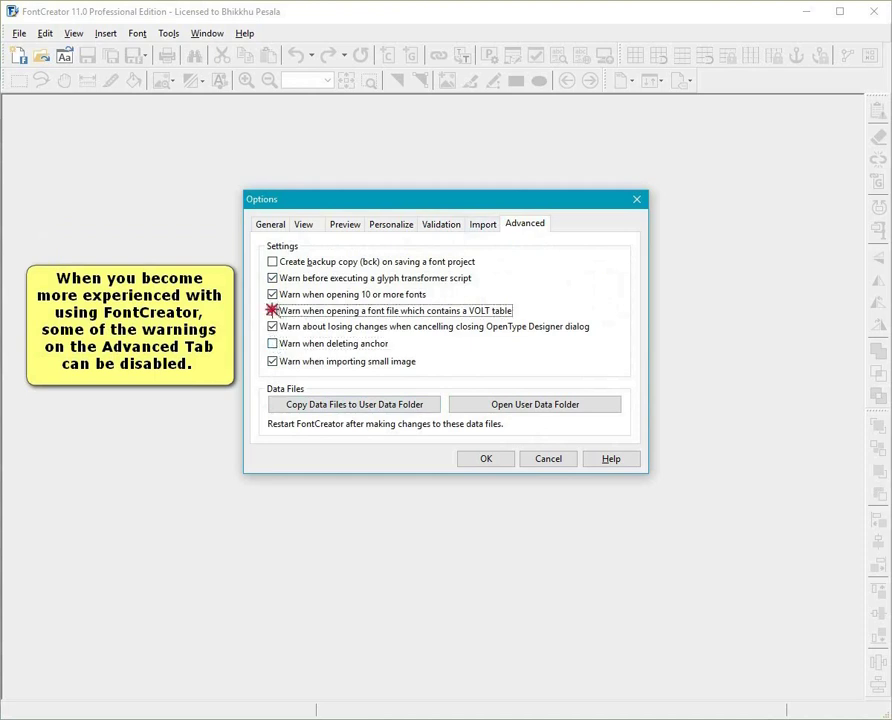
click(274, 296)
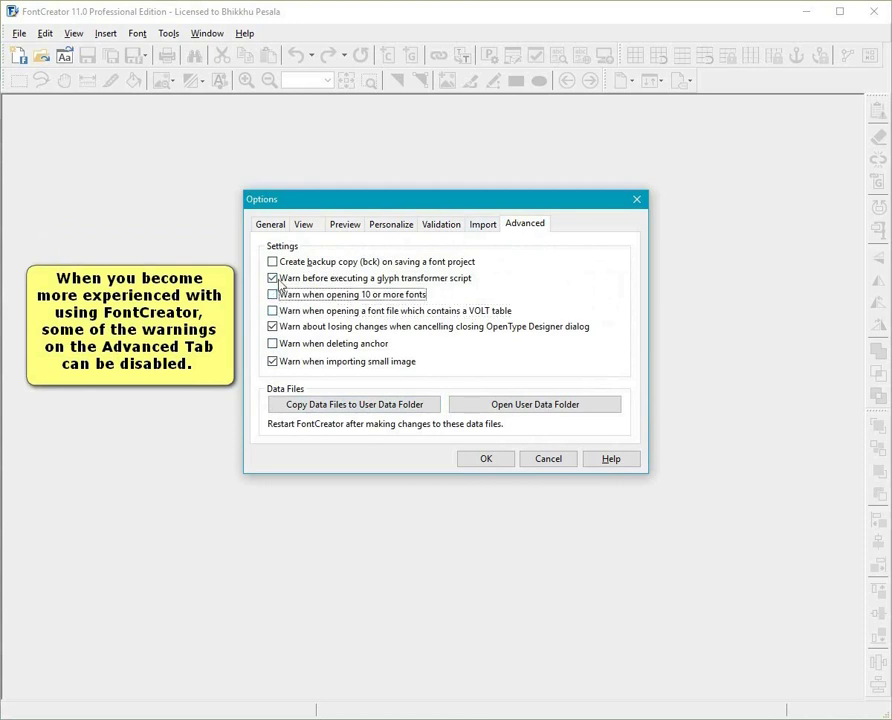
click(275, 280)
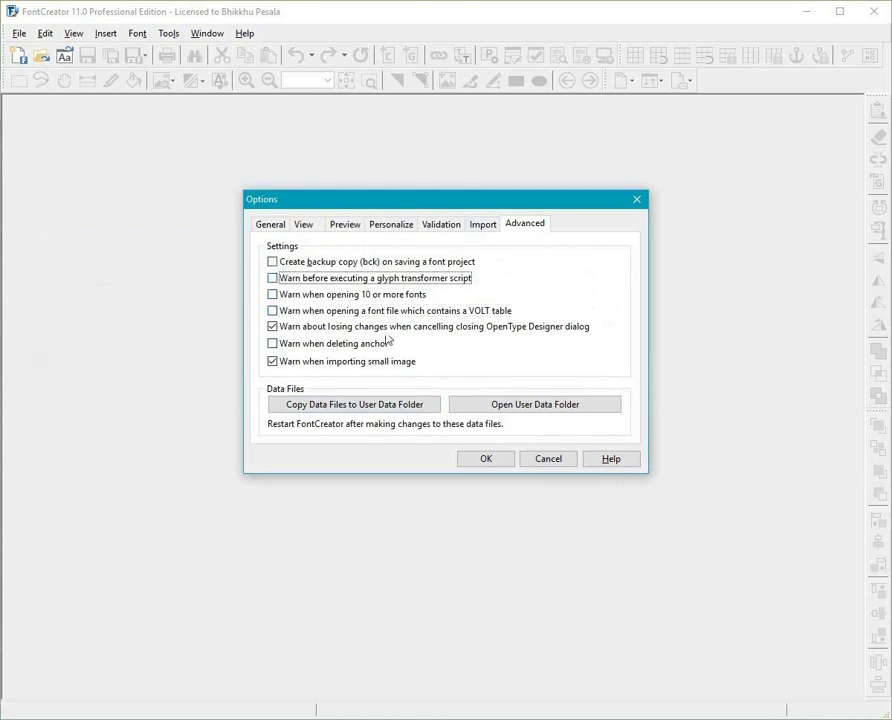
click(498, 402)
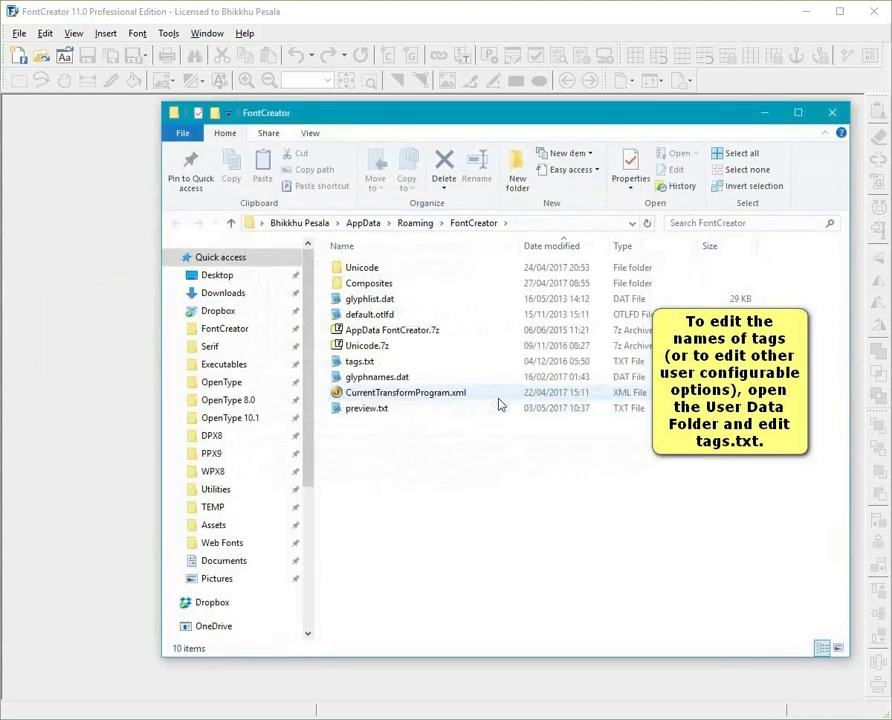
double_click(358, 361)
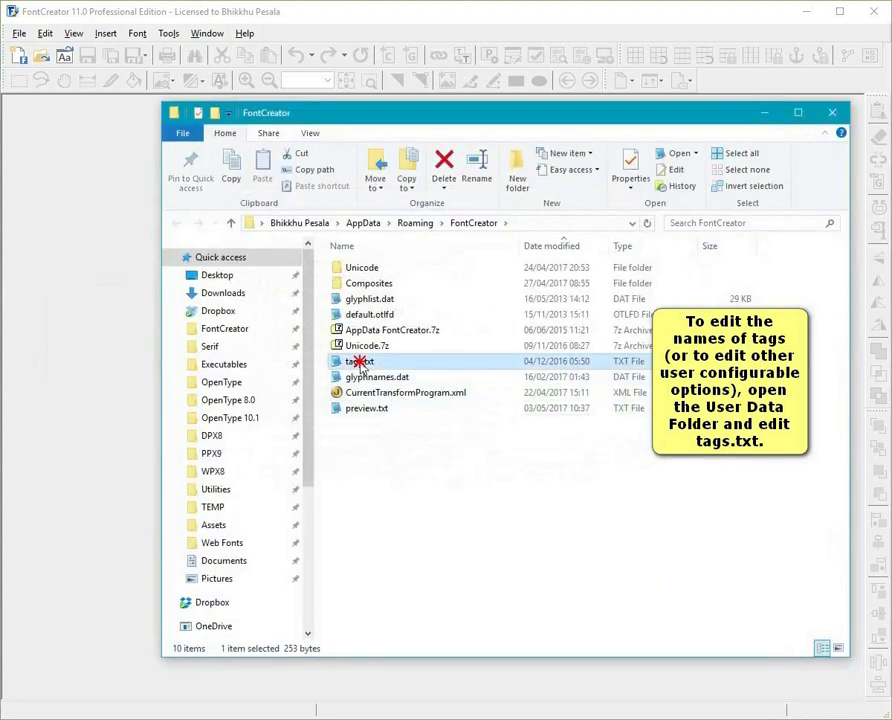
Step: Replace 'Not in WOFF' with 'My Tag Text' in tags.txt, then close Options
drag(167, 501, 275, 503)
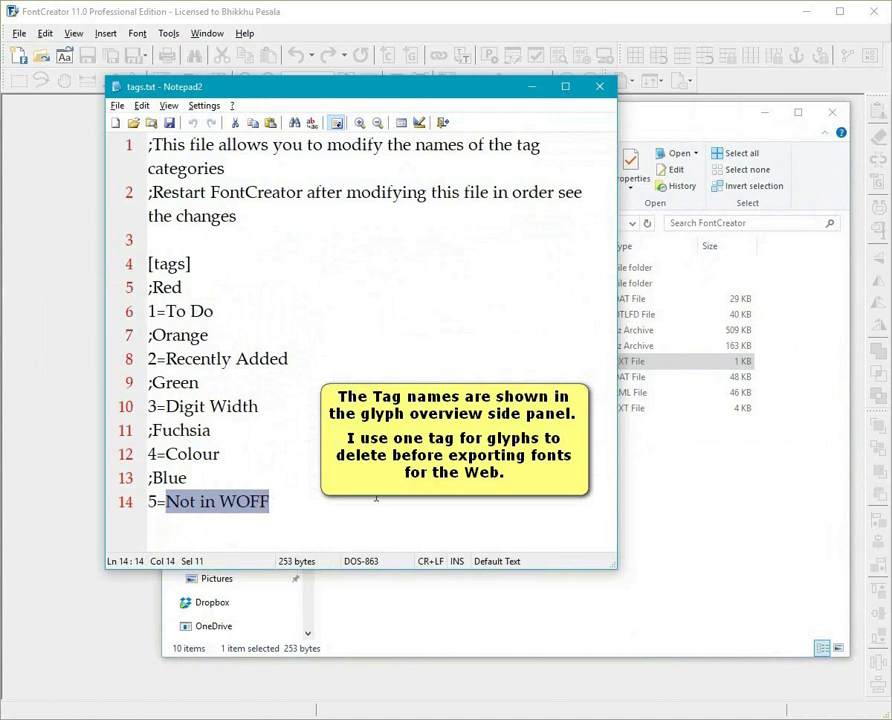
text(My )
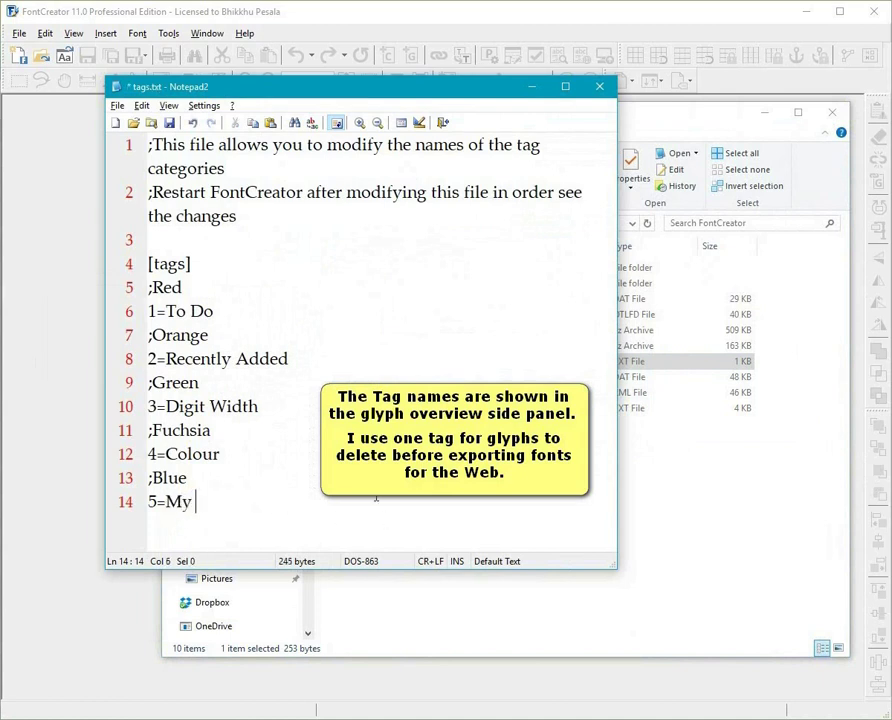
text(Tag Text)
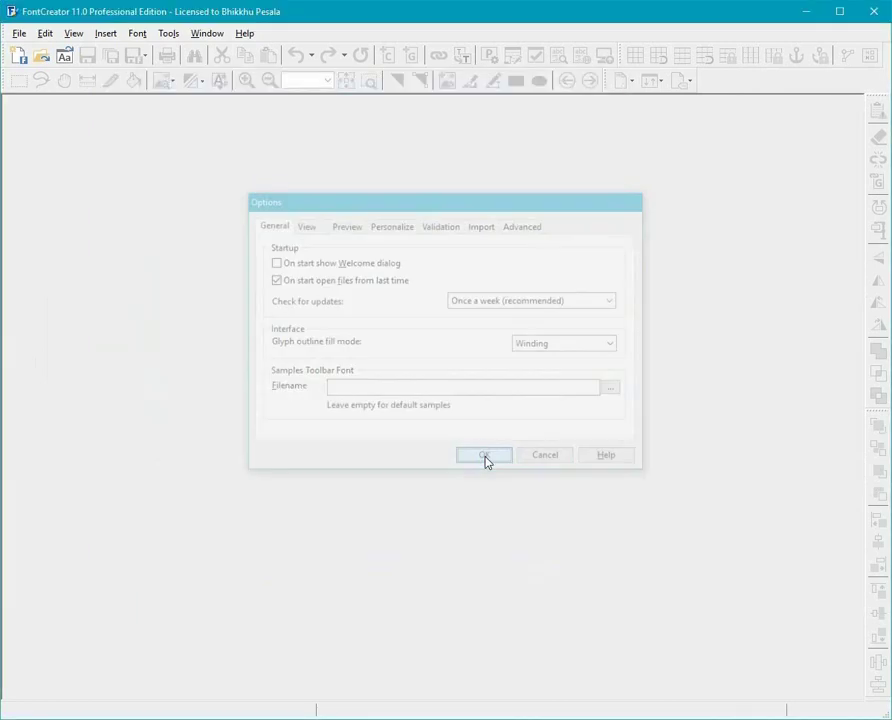
click(484, 462)
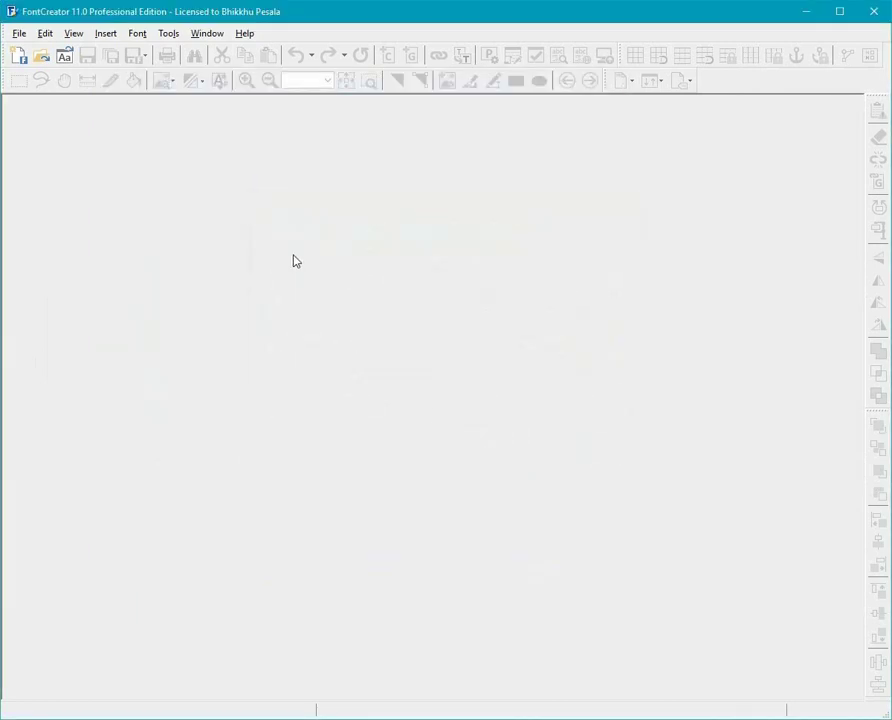
Step: Create a Regular font 'CFF Font' with CFF/PostScript cubic outlines and predefined outlines included
click(20, 36)
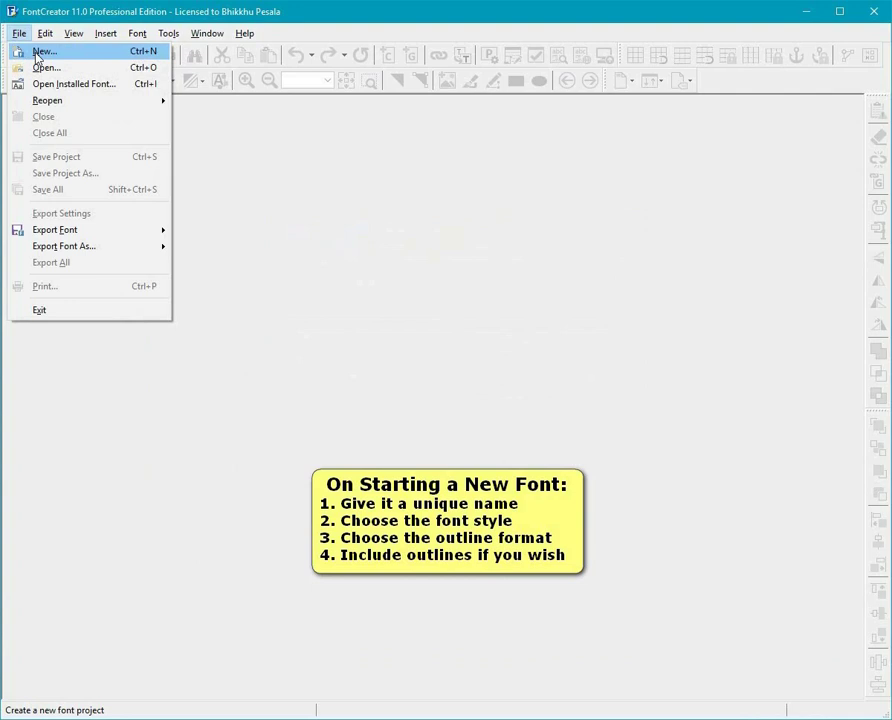
click(40, 52)
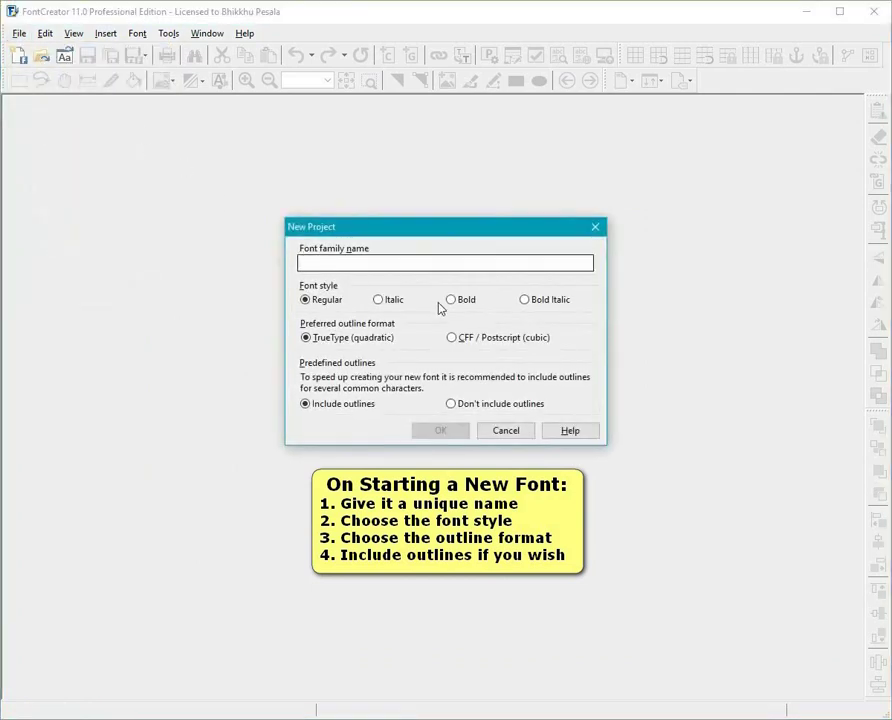
text(CFF F)
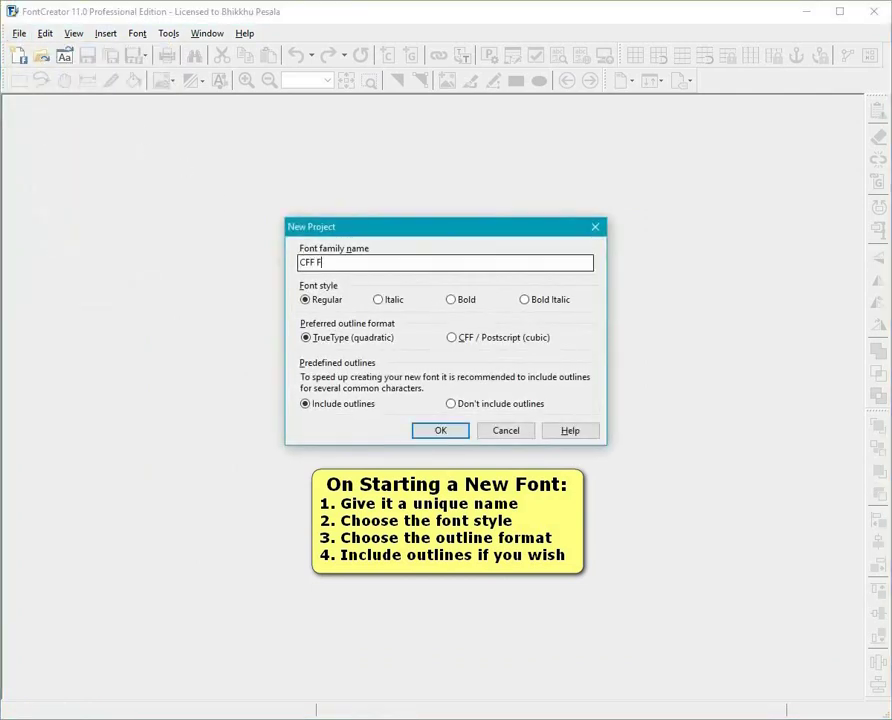
text(ont)
click(452, 339)
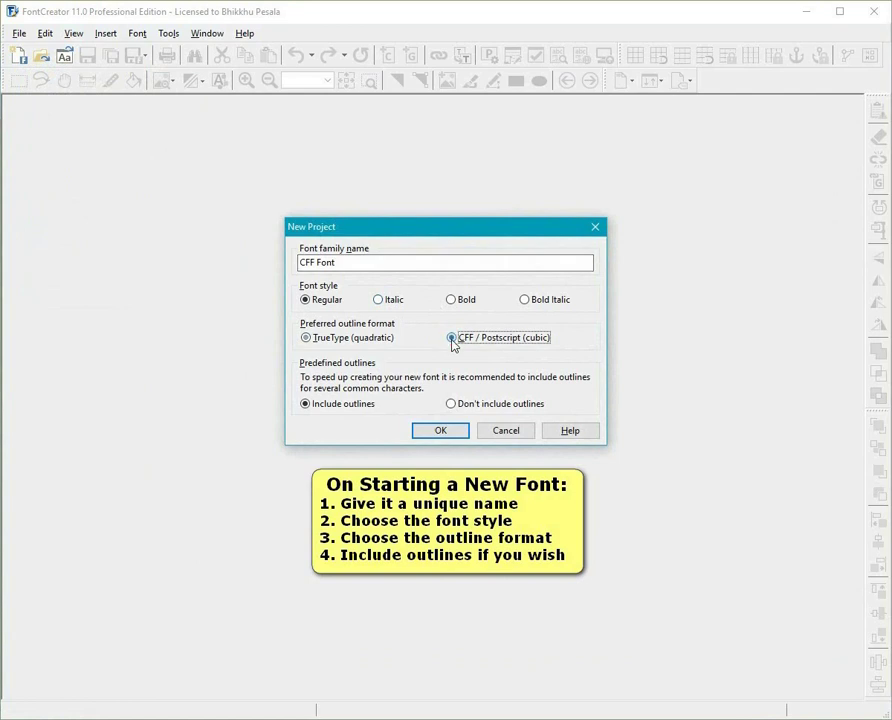
click(380, 302)
click(308, 300)
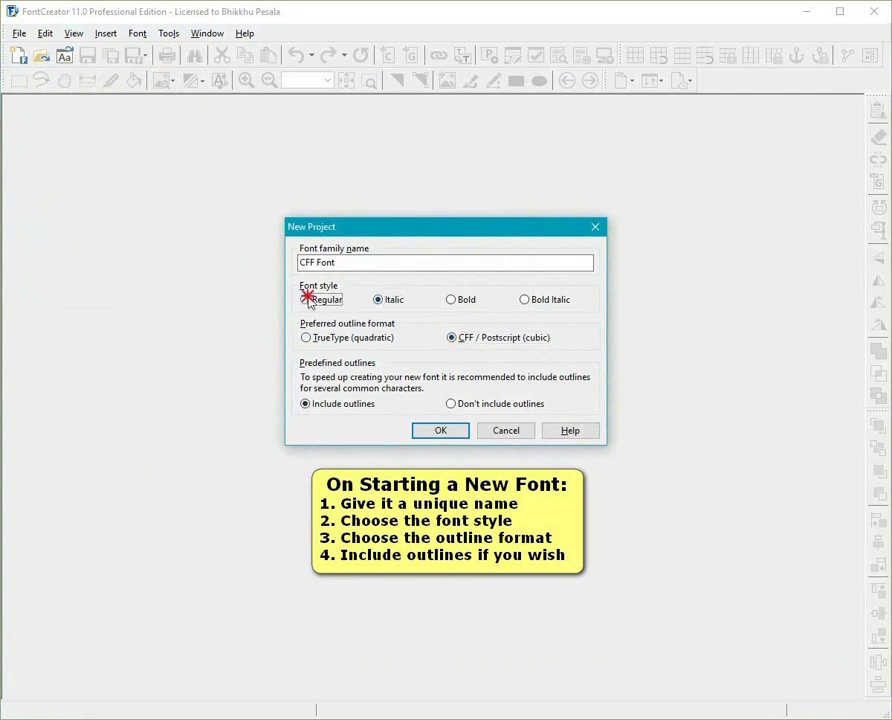
click(462, 406)
click(335, 405)
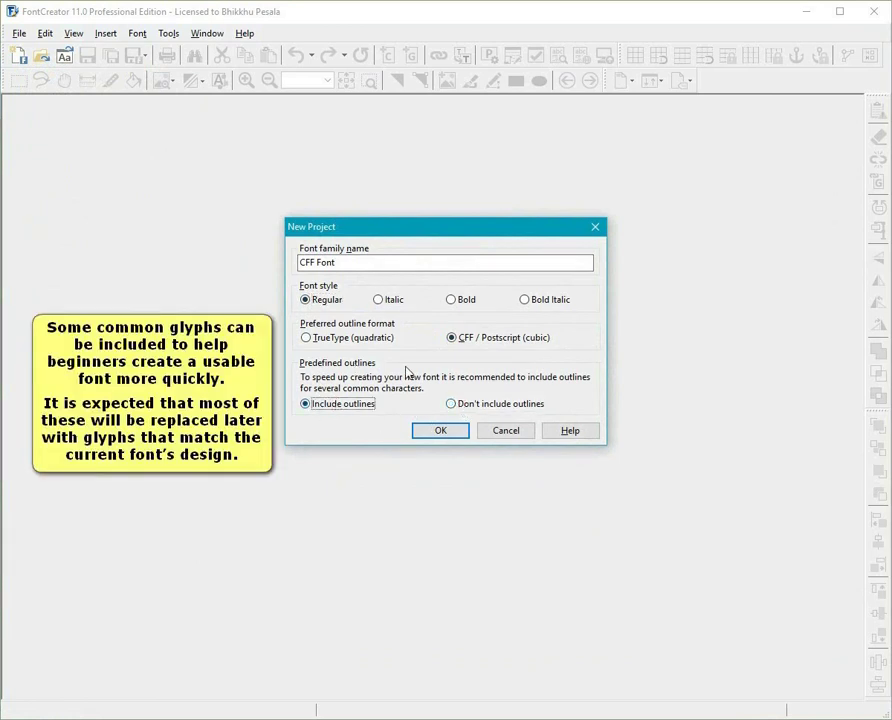
click(440, 432)
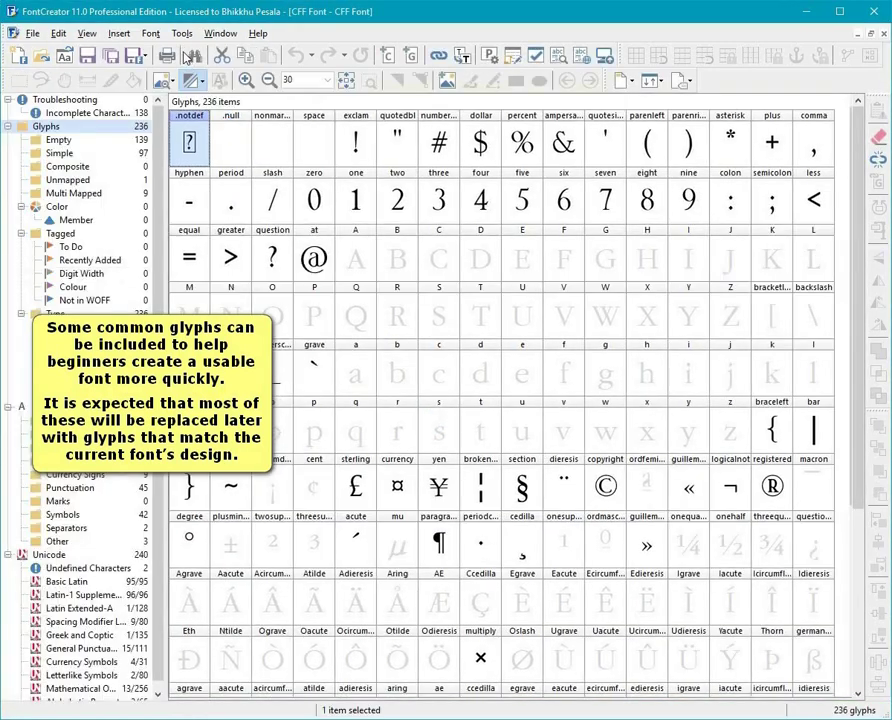
Step: Confirm in Font Properties that units per em is 1000, closing without changes
click(182, 33)
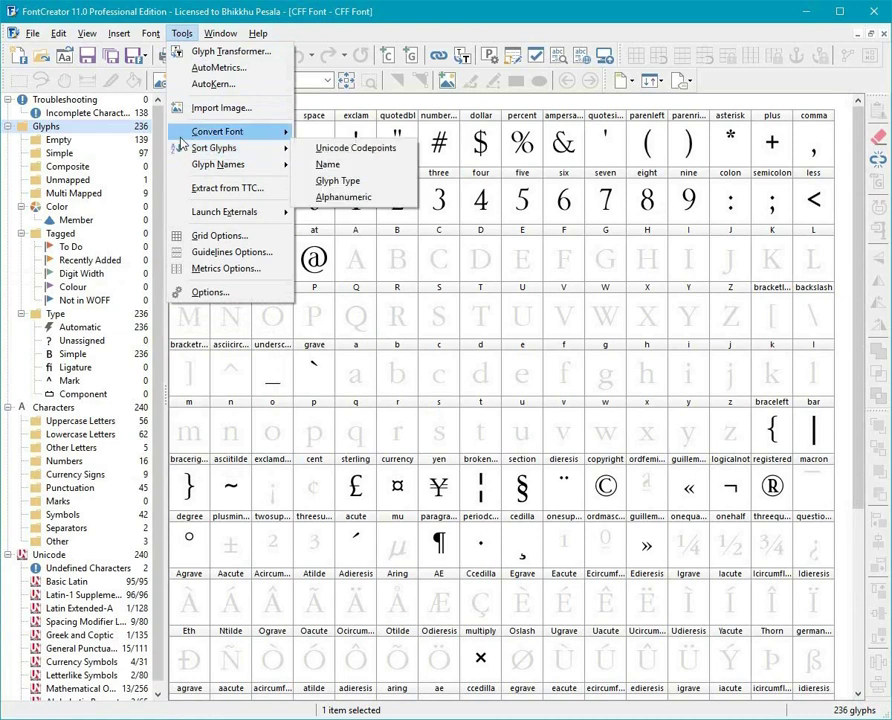
mouse_move(150, 33)
click(167, 58)
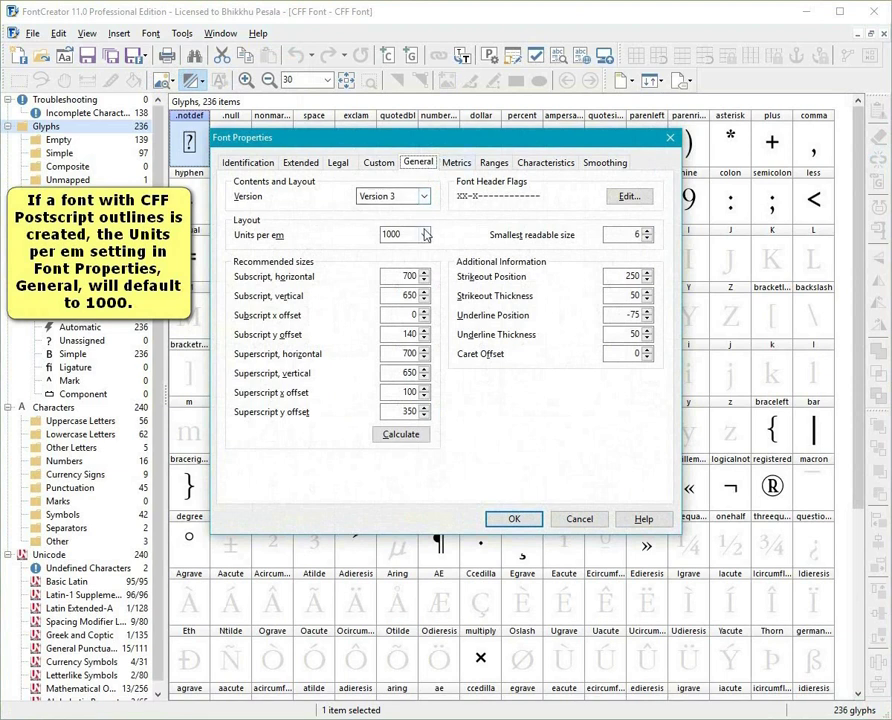
click(424, 234)
click(425, 237)
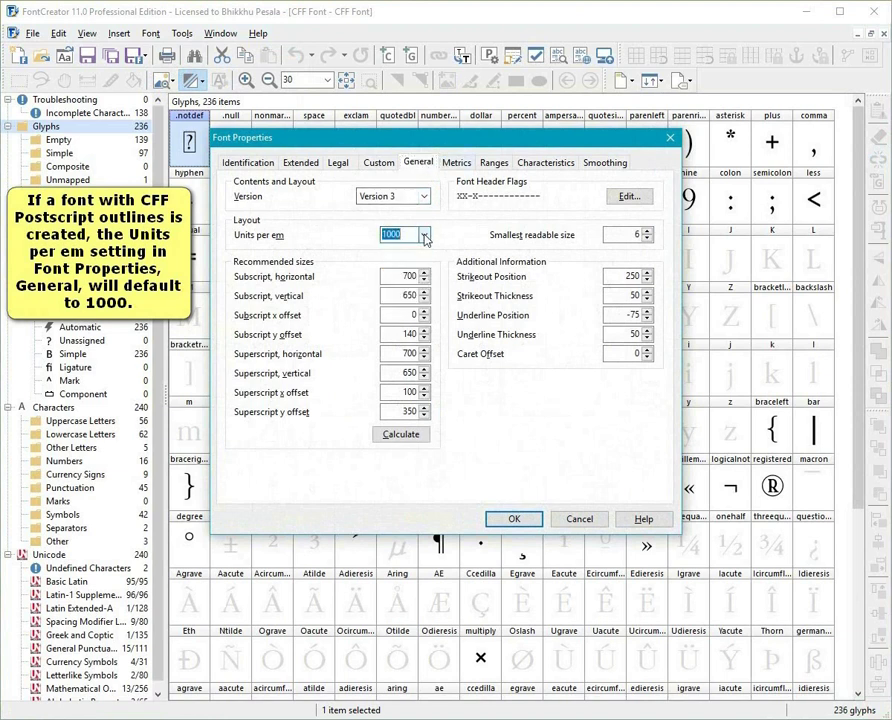
click(572, 521)
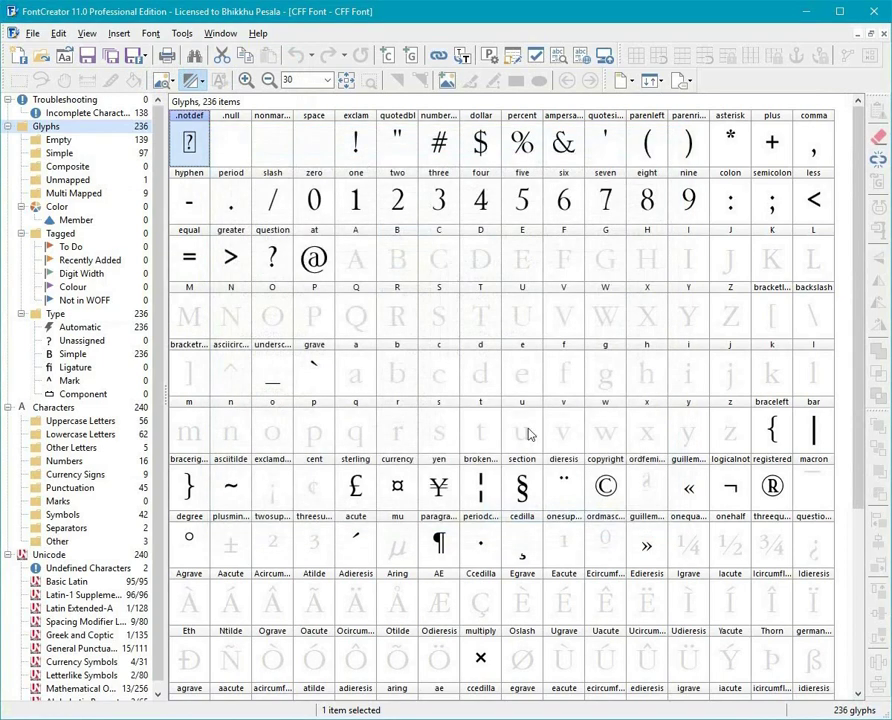
click(32, 33)
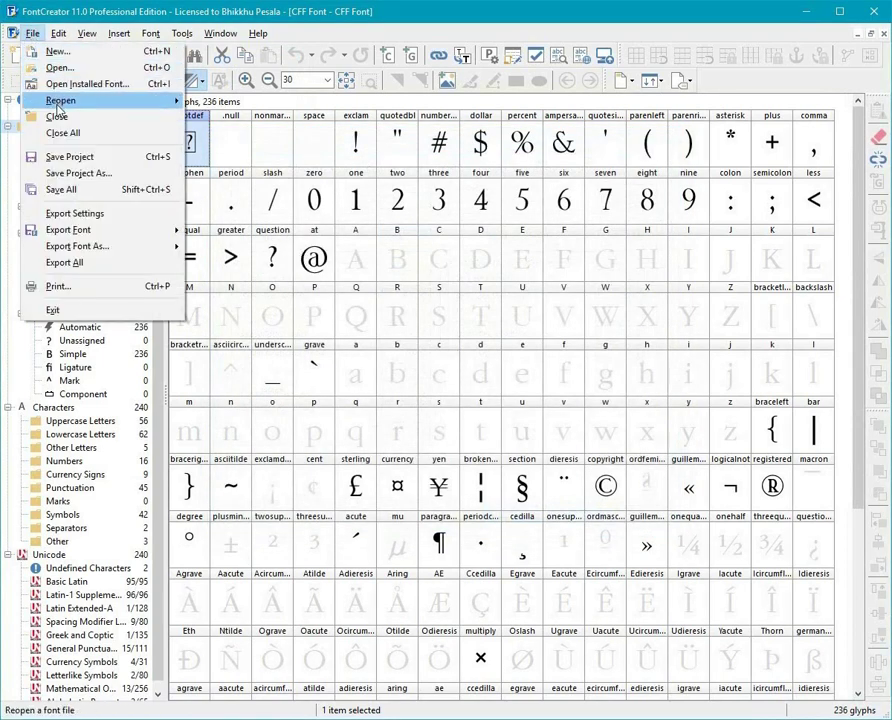
click(90, 213)
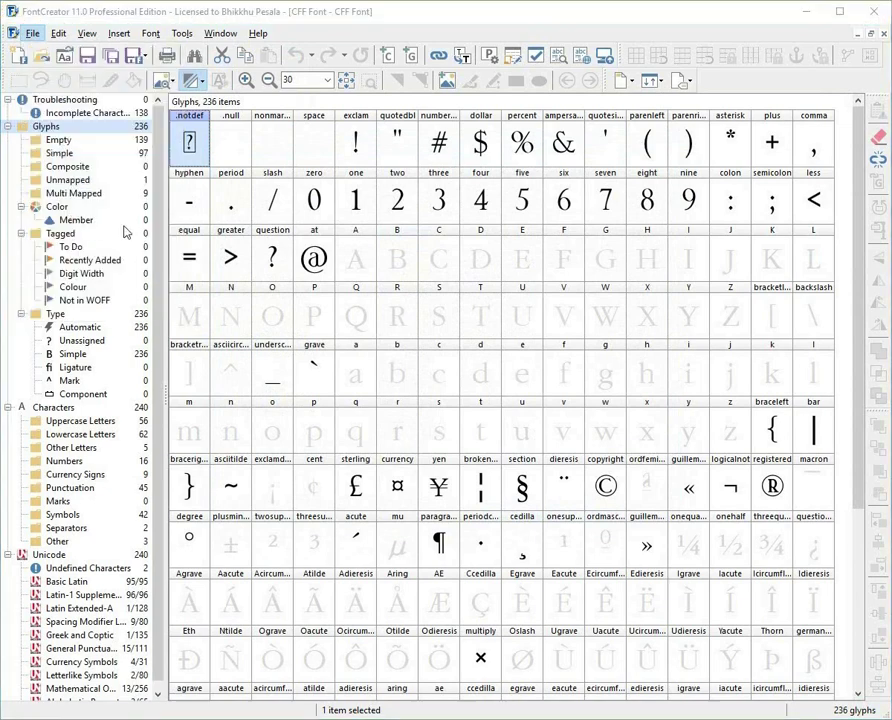
click(465, 285)
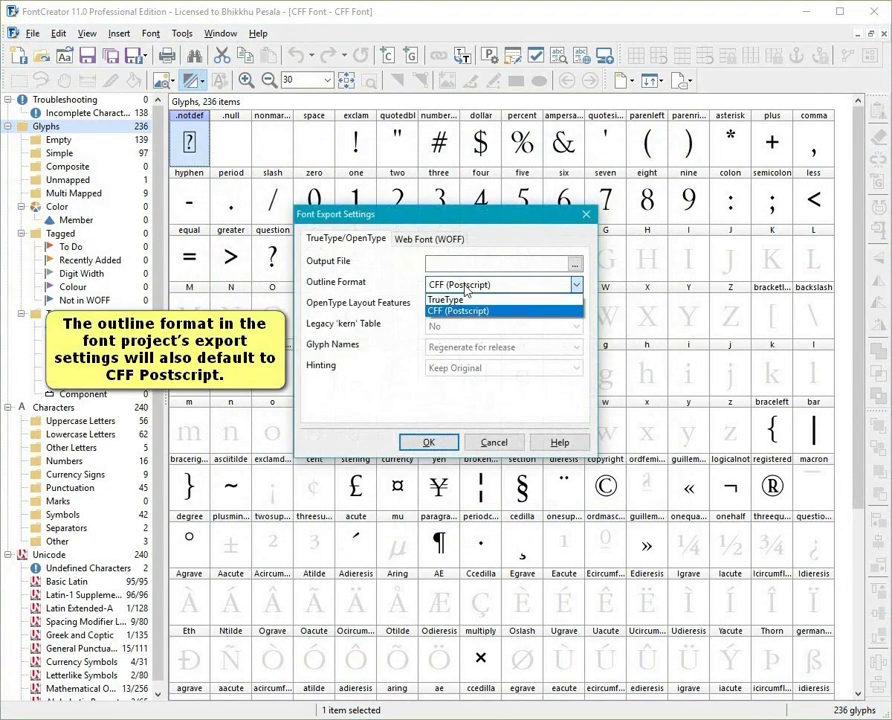
click(464, 289)
click(432, 240)
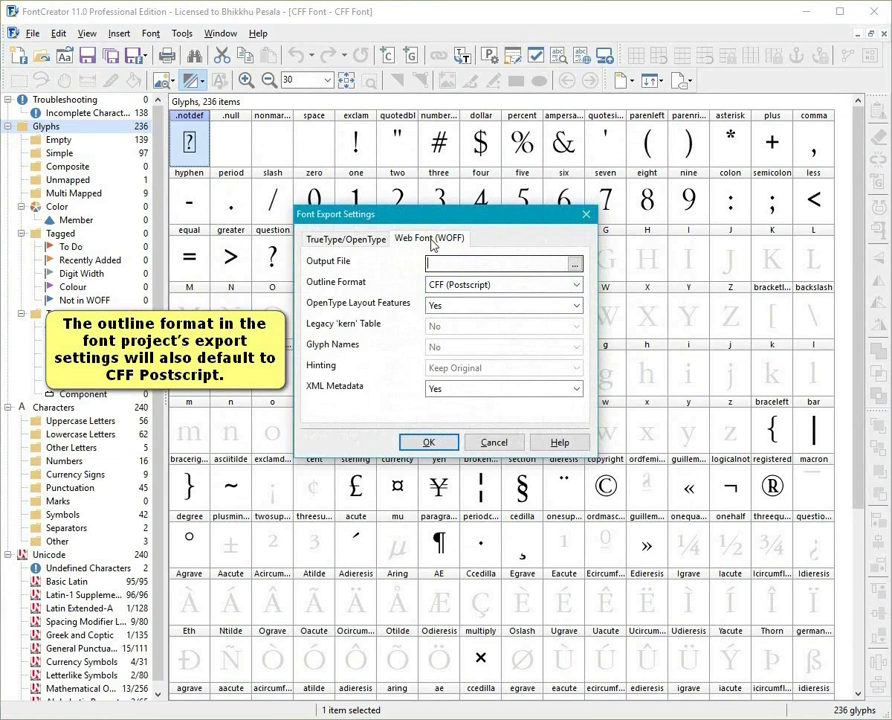
click(361, 243)
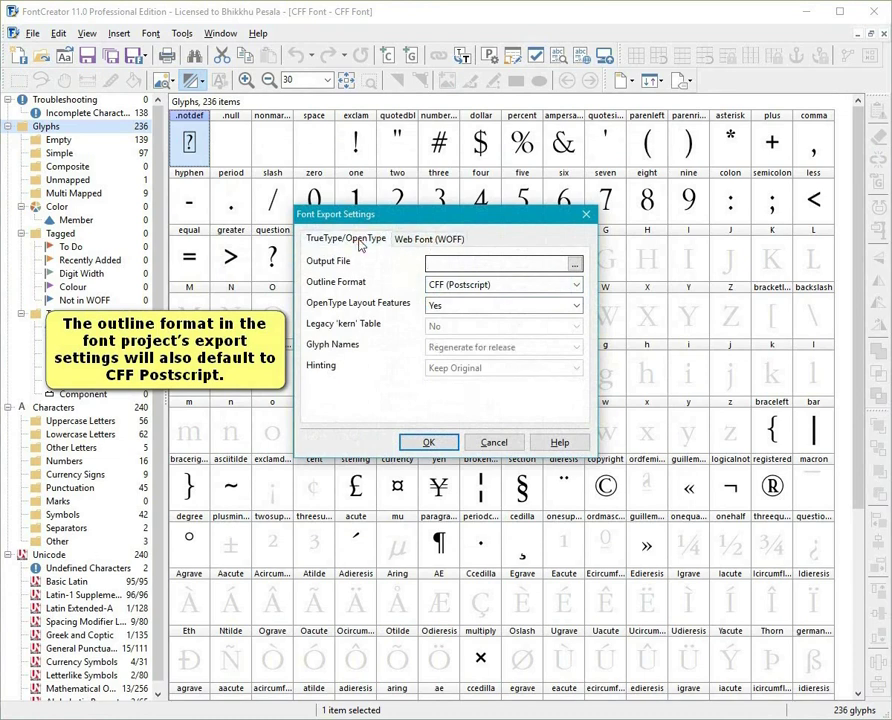
click(498, 444)
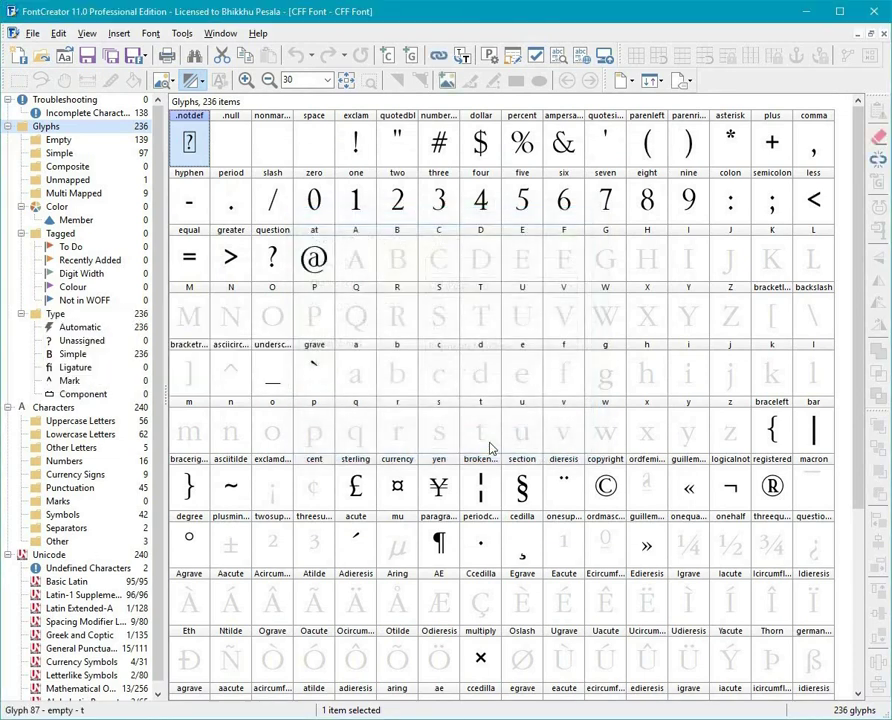
Step: Close the CFF Font project without saving and reopen Adding Characters.fcp
click(883, 36)
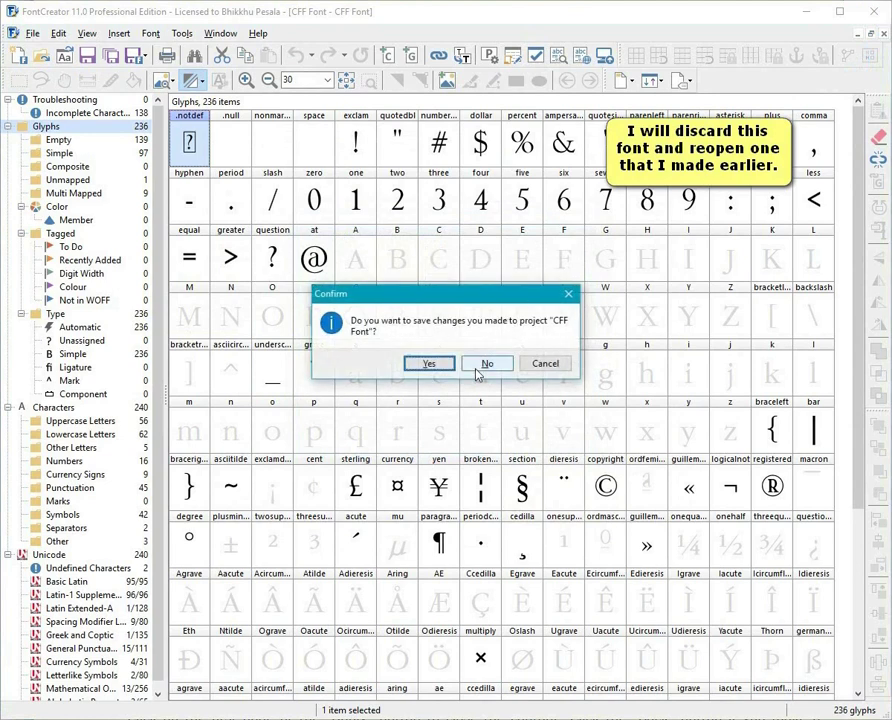
click(490, 364)
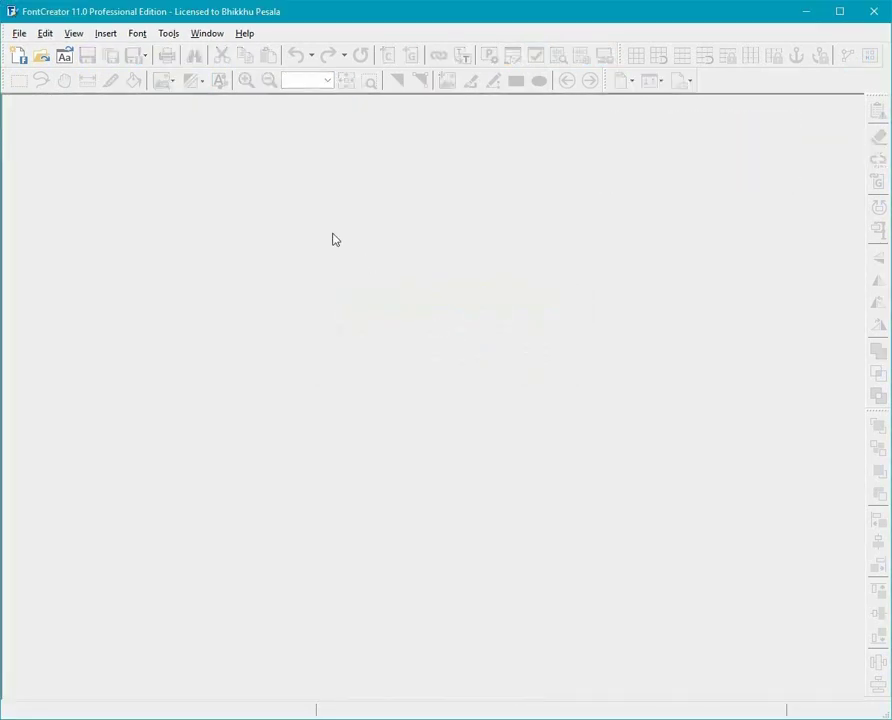
click(20, 32)
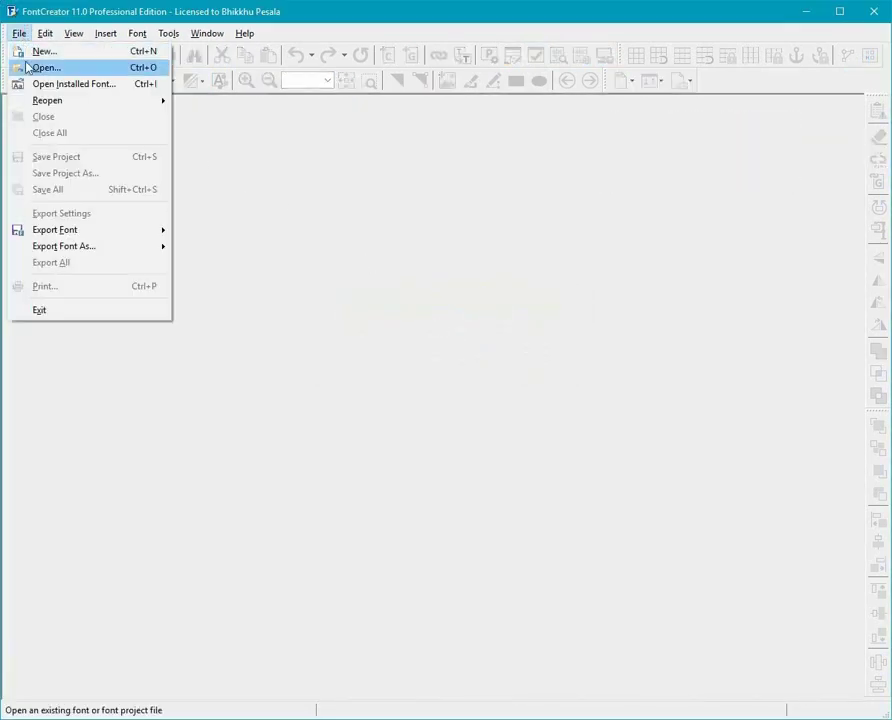
mouse_move(66, 100)
click(235, 100)
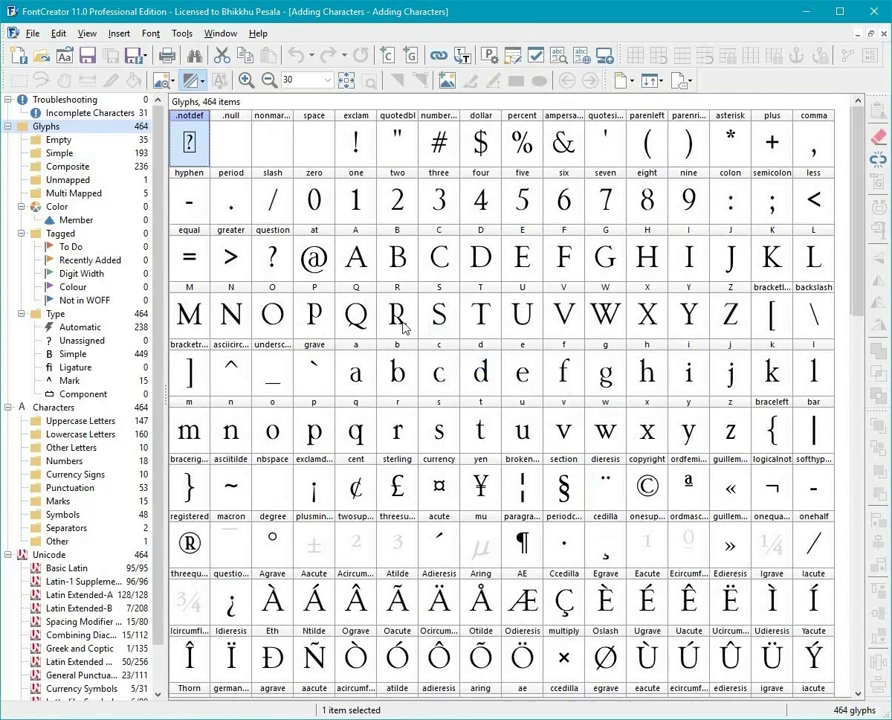
Step: Open the R glyph and delete both of its contours with Ctrl+A and Delete
double_click(400, 322)
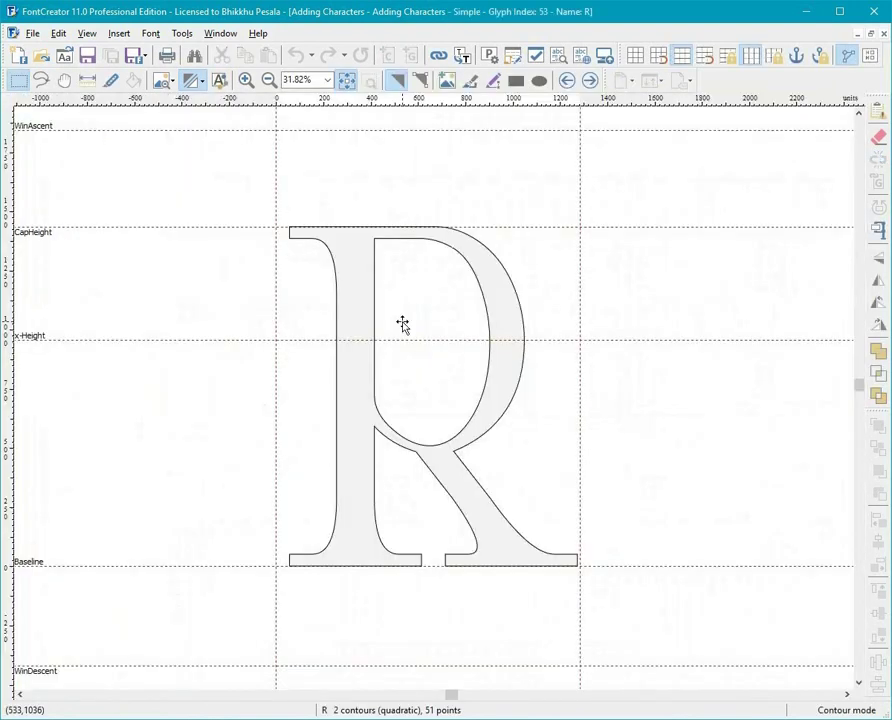
key(ctrl+a)
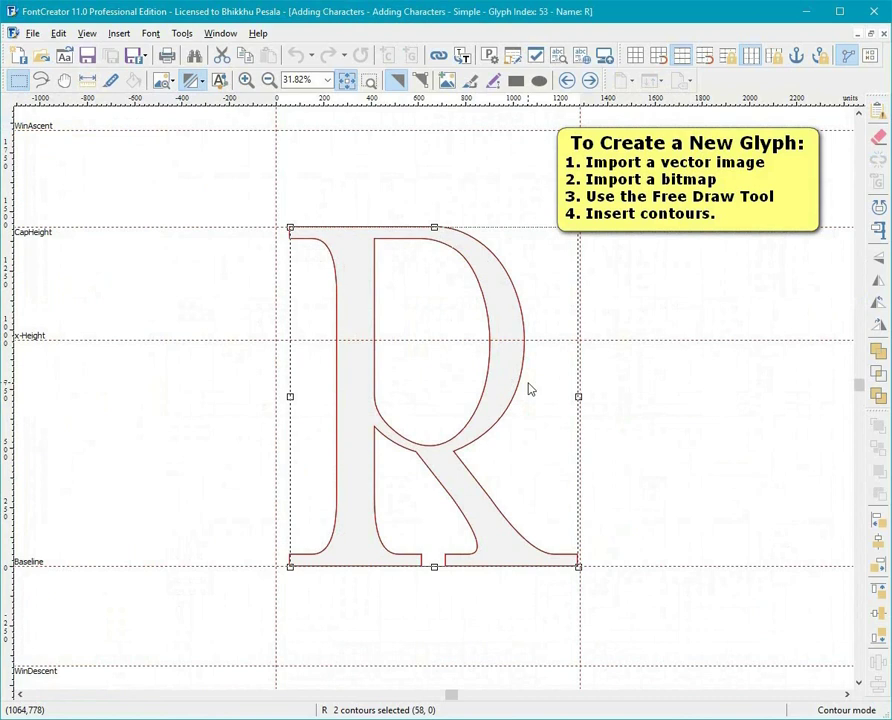
key(Delete)
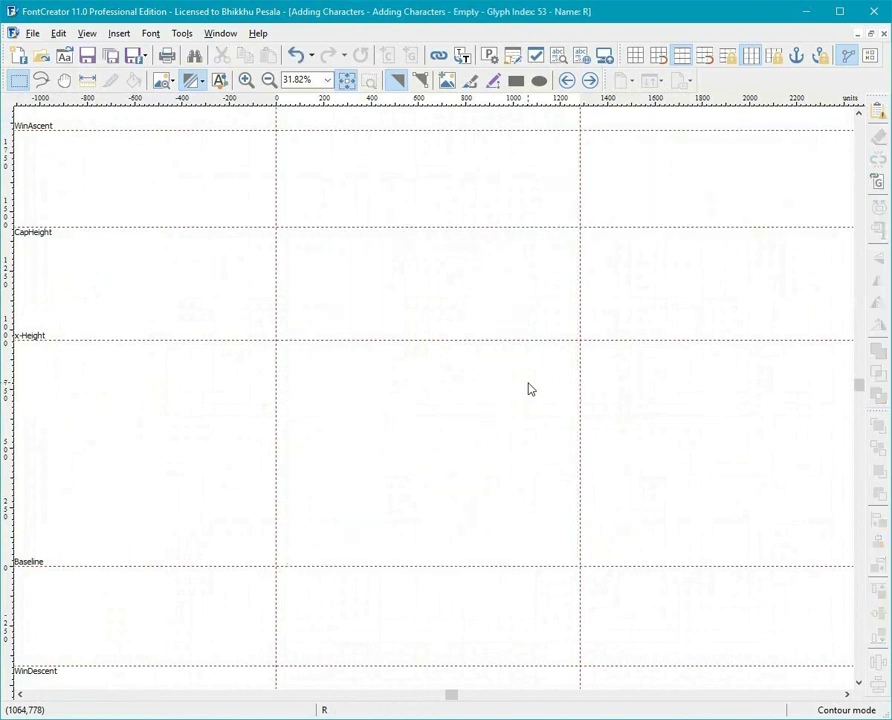
Step: Import R.svg from the Pictures > SVG folder into the empty R glyph
click(443, 82)
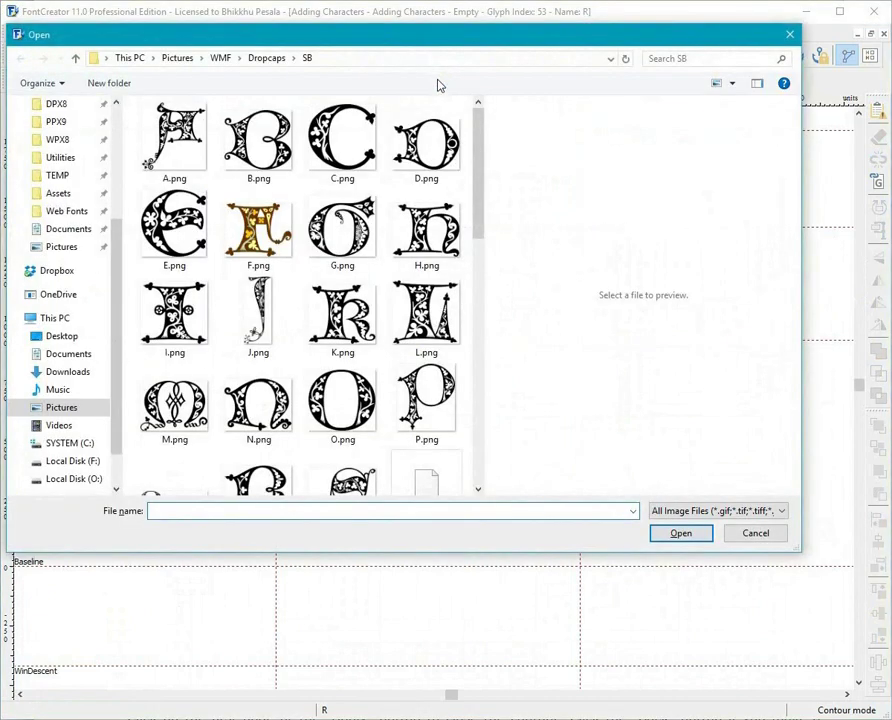
click(189, 62)
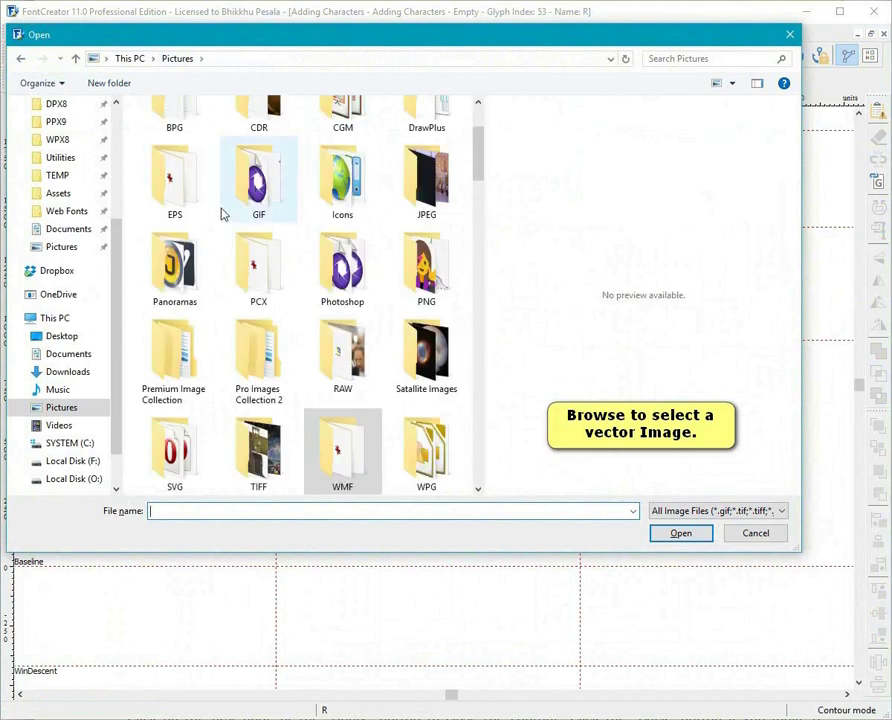
double_click(177, 450)
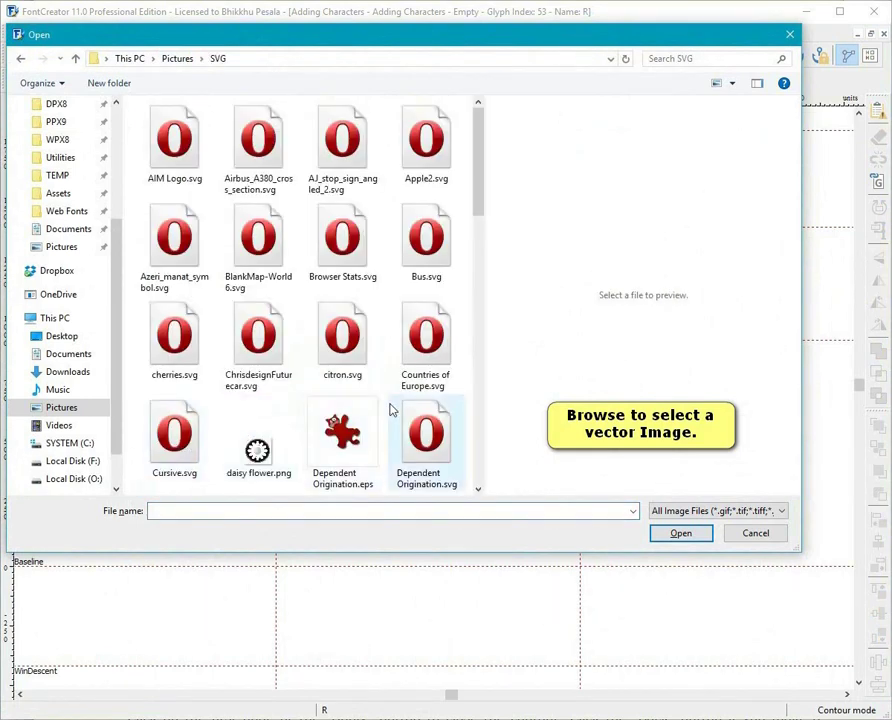
click(480, 459)
click(480, 459)
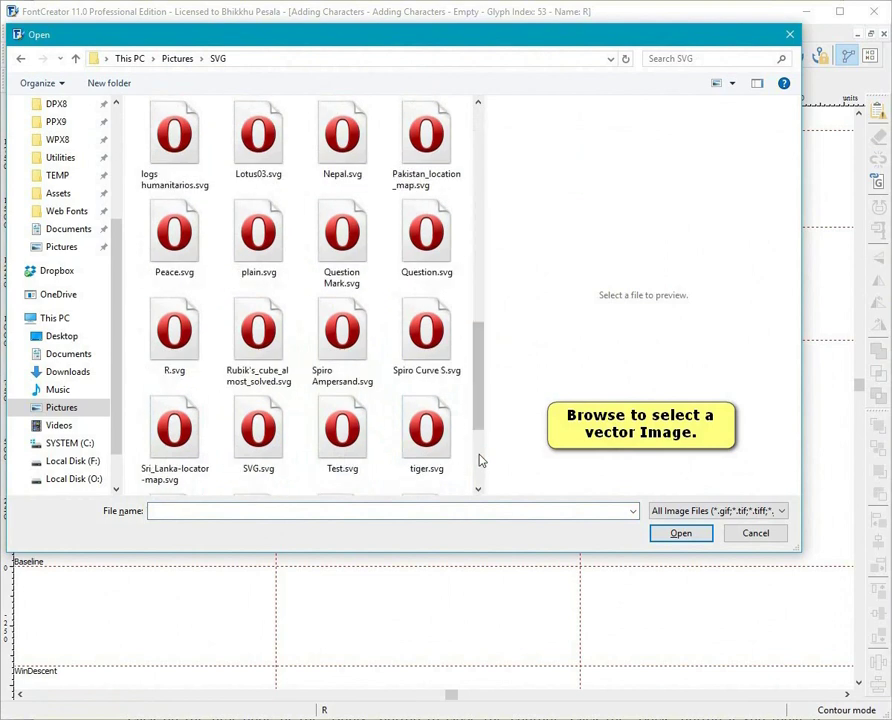
click(171, 357)
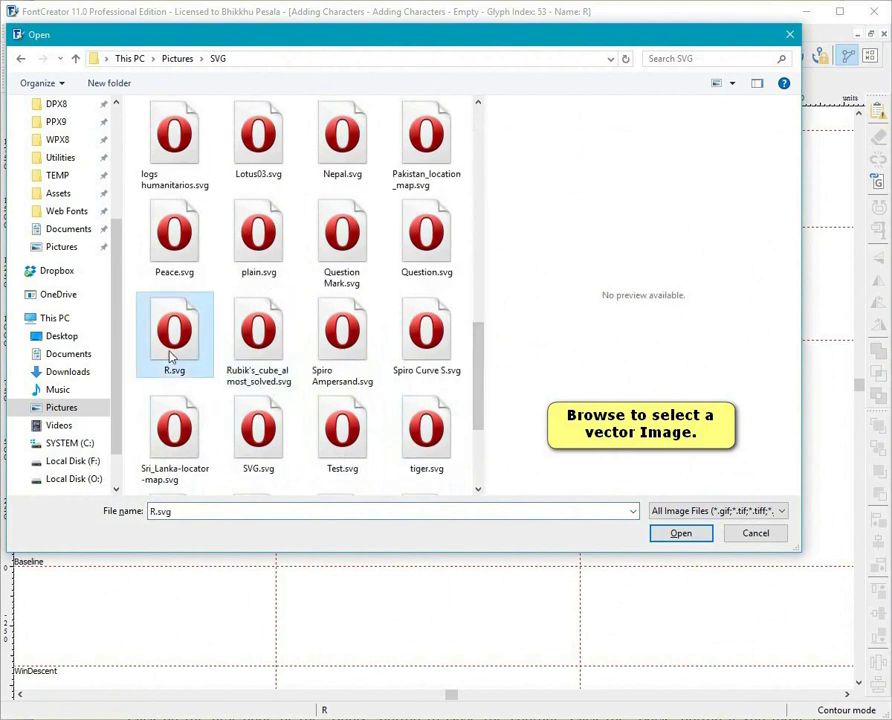
click(684, 536)
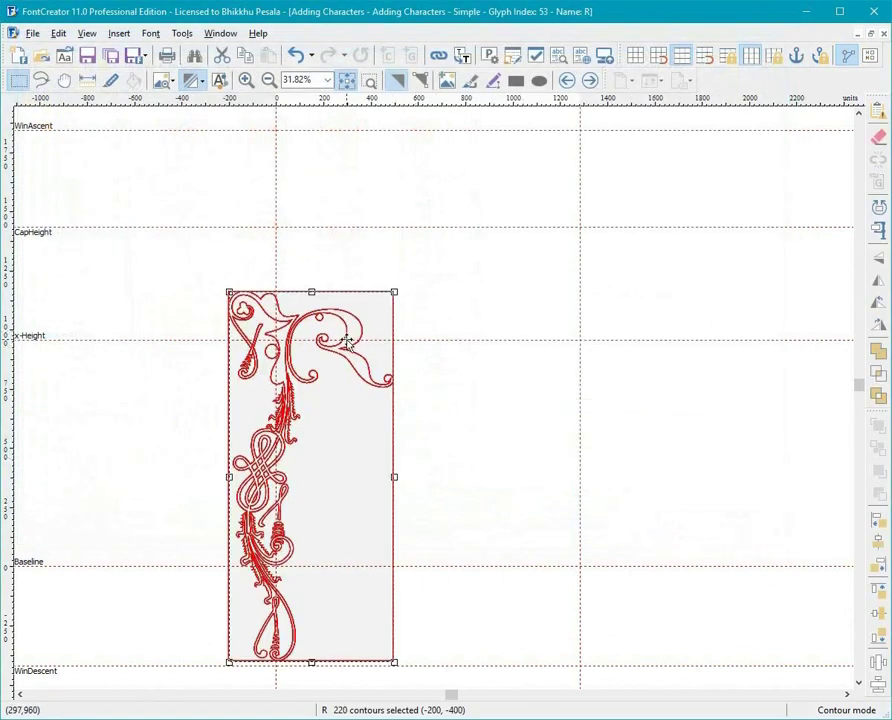
Step: Move the imported R art up and right and enlarge it by about 10%
drag(345, 343, 403, 282)
drag(450, 596, 516, 655)
click(528, 619)
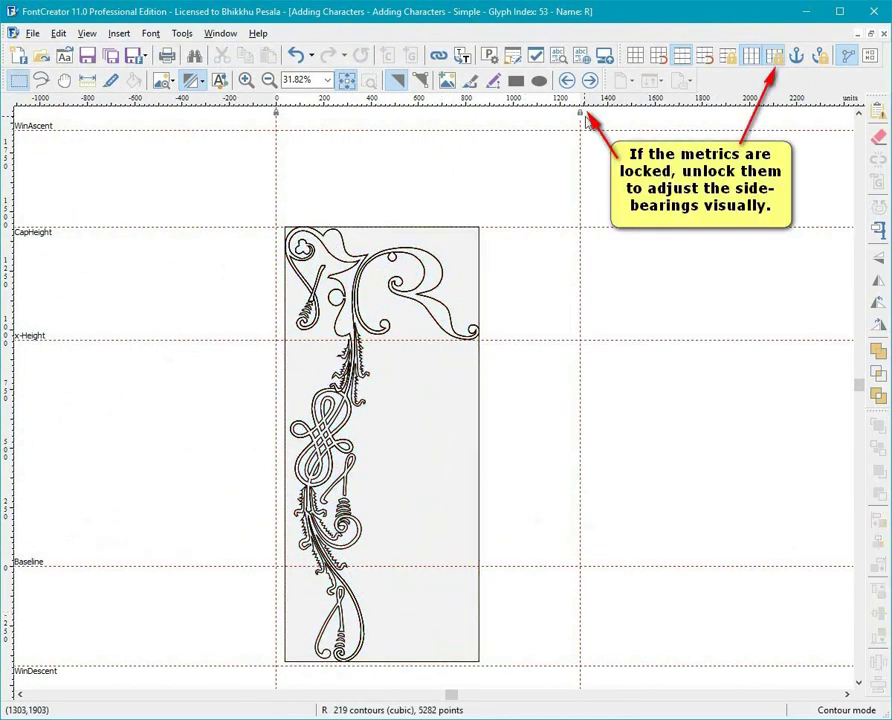
Step: Unlock metrics, narrow the advance width to the art's edge, then delete all contours
click(773, 55)
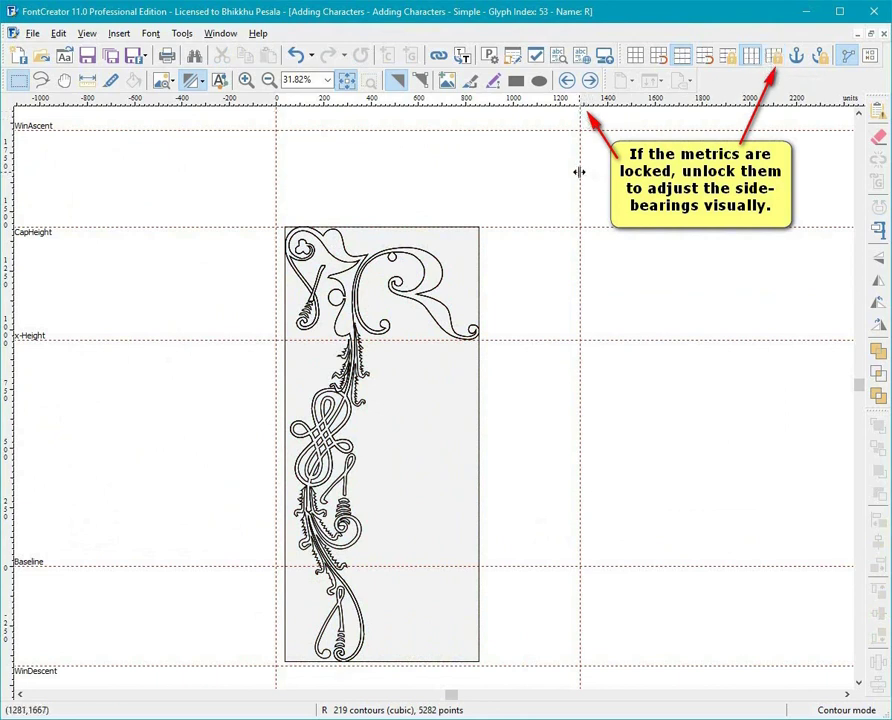
drag(578, 172, 475, 196)
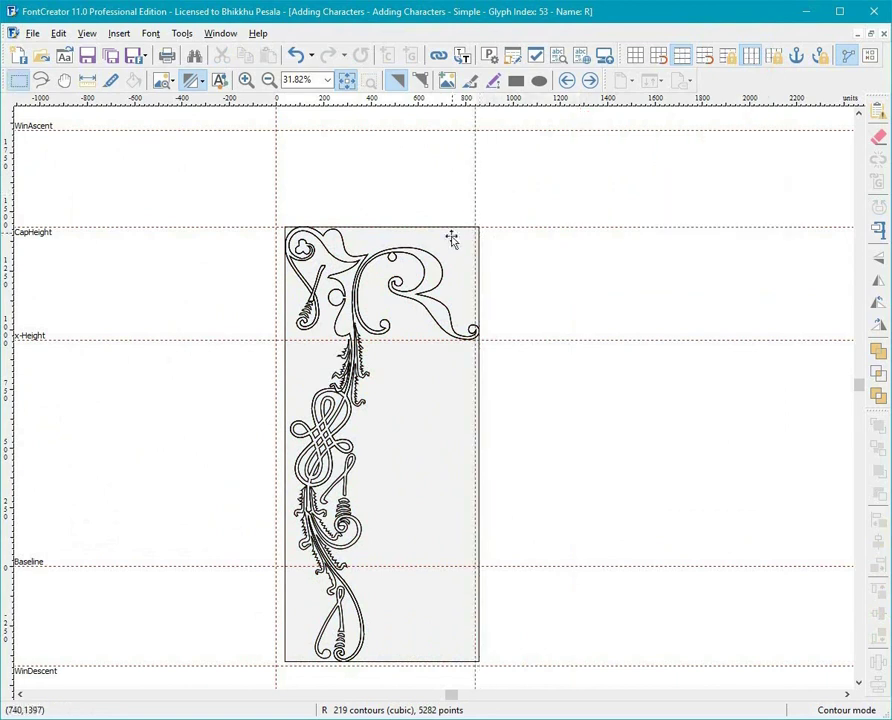
key(ctrl+a)
key(Delete)
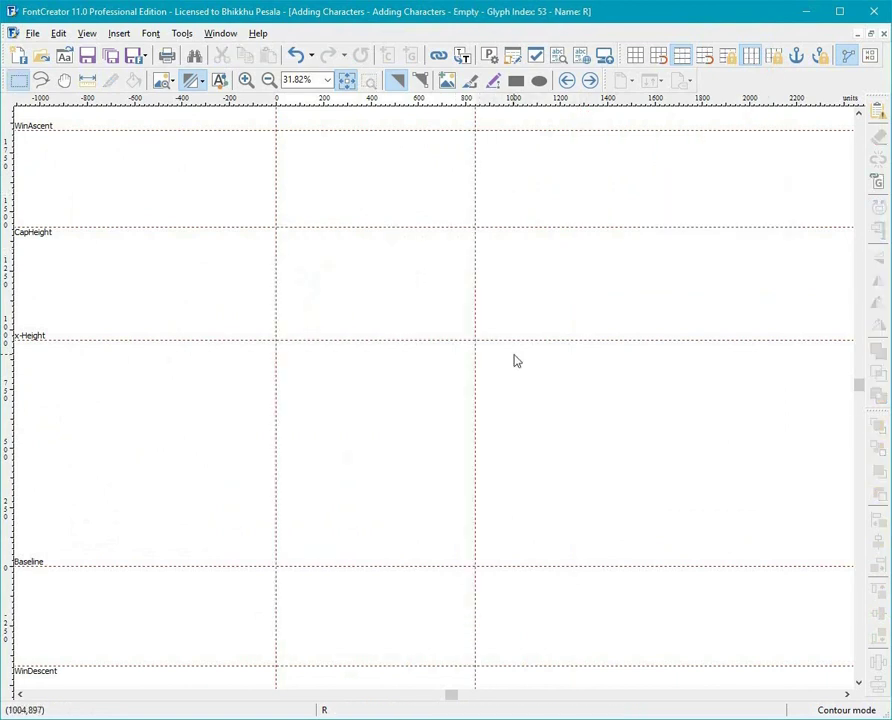
Step: Choose R.png from Pictures > WMF > Dropcaps > SB for raster import
click(447, 82)
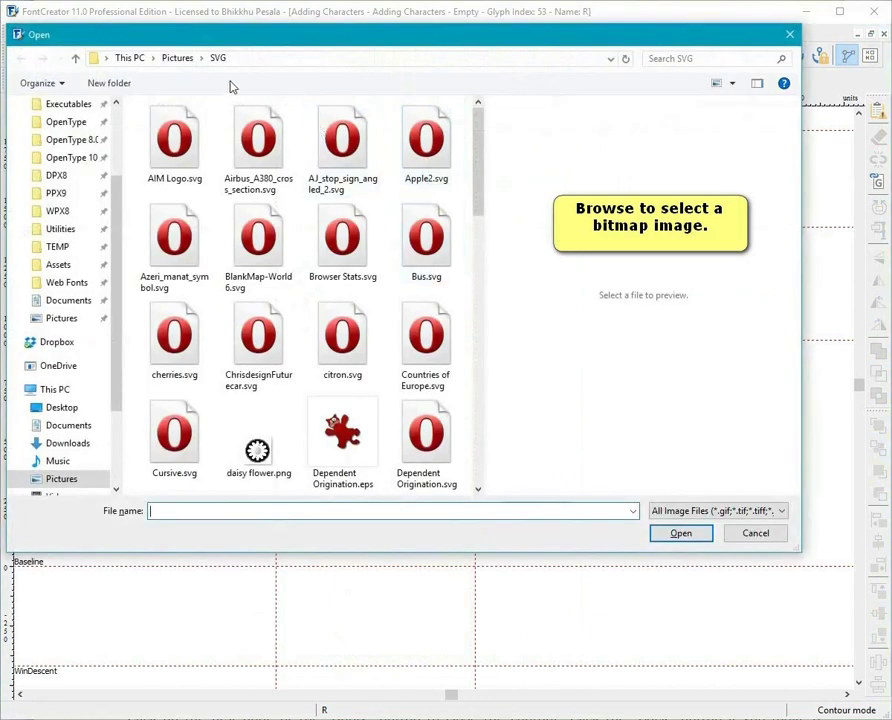
click(180, 60)
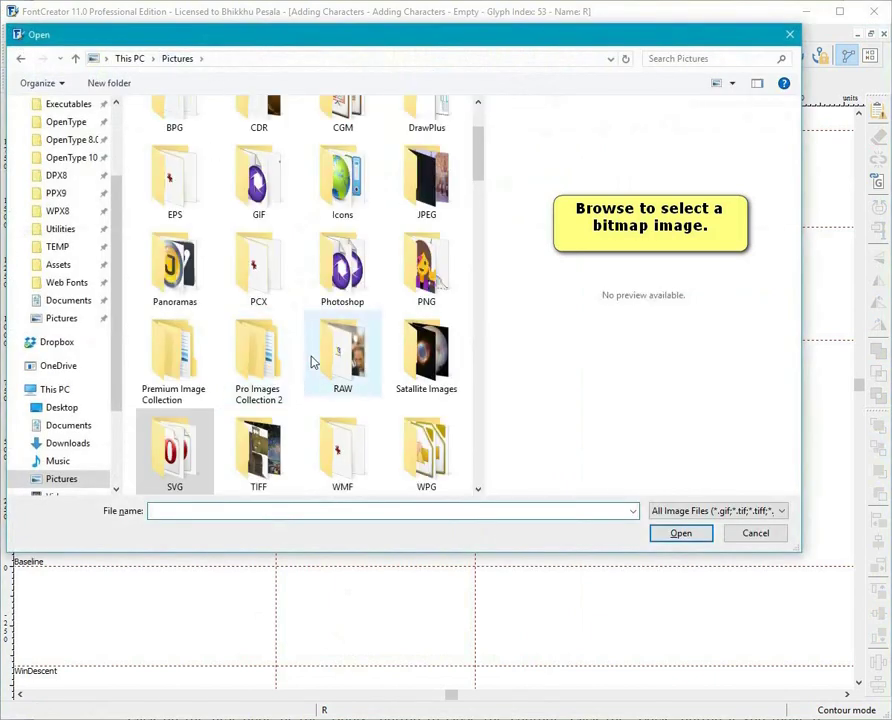
double_click(339, 462)
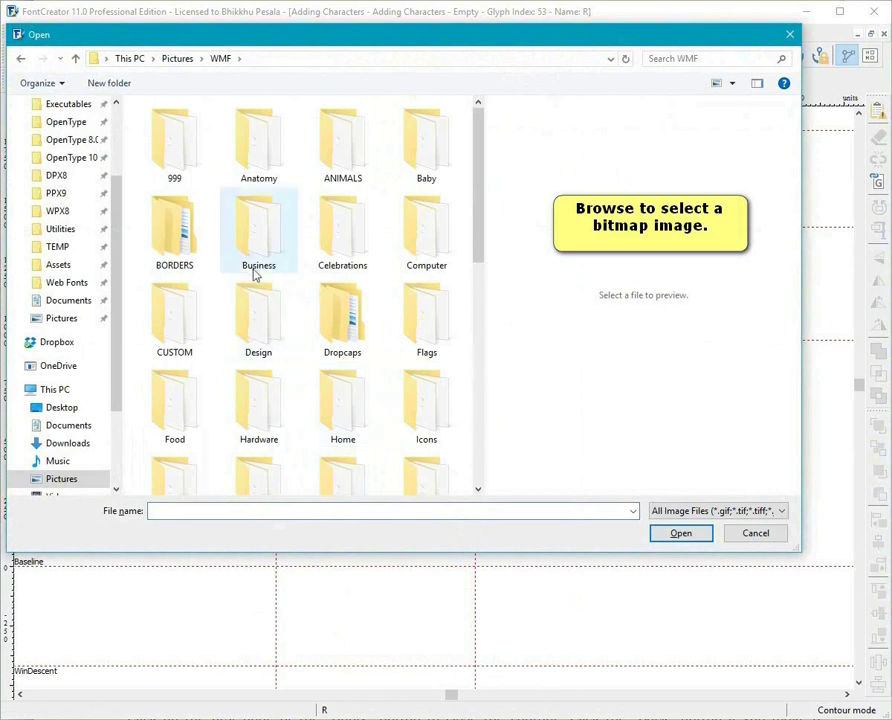
double_click(326, 331)
double_click(177, 320)
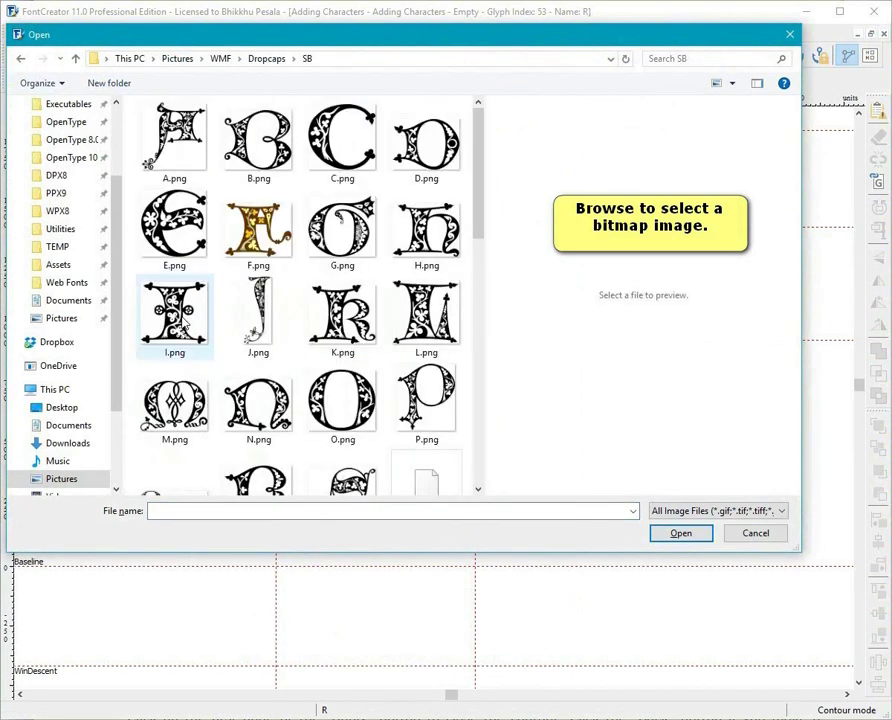
double_click(256, 473)
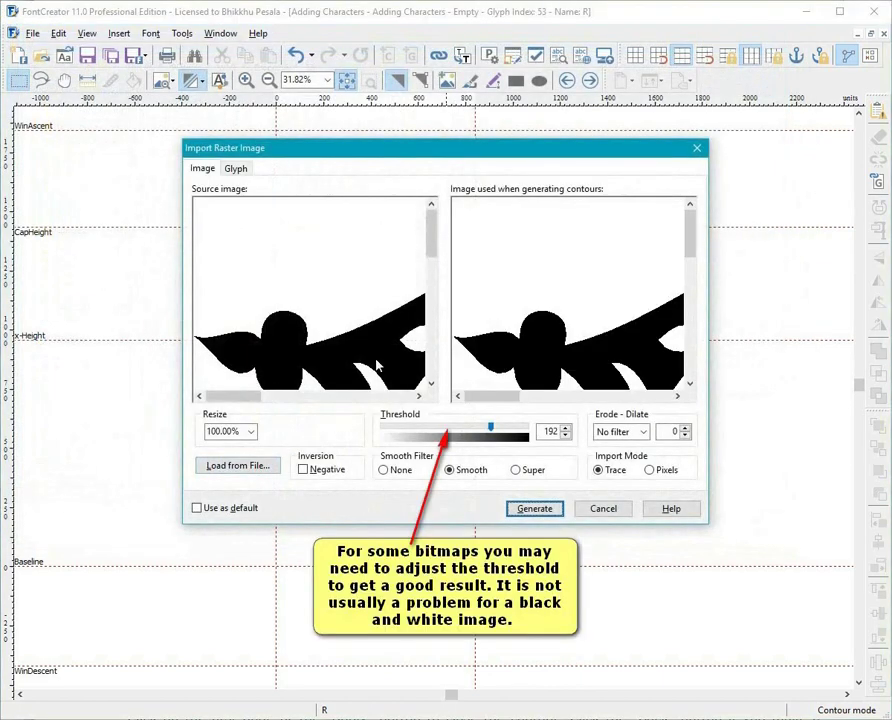
Step: Set the trace threshold to 180, pick a resize percentage, and generate contours from R.png
drag(433, 247, 433, 308)
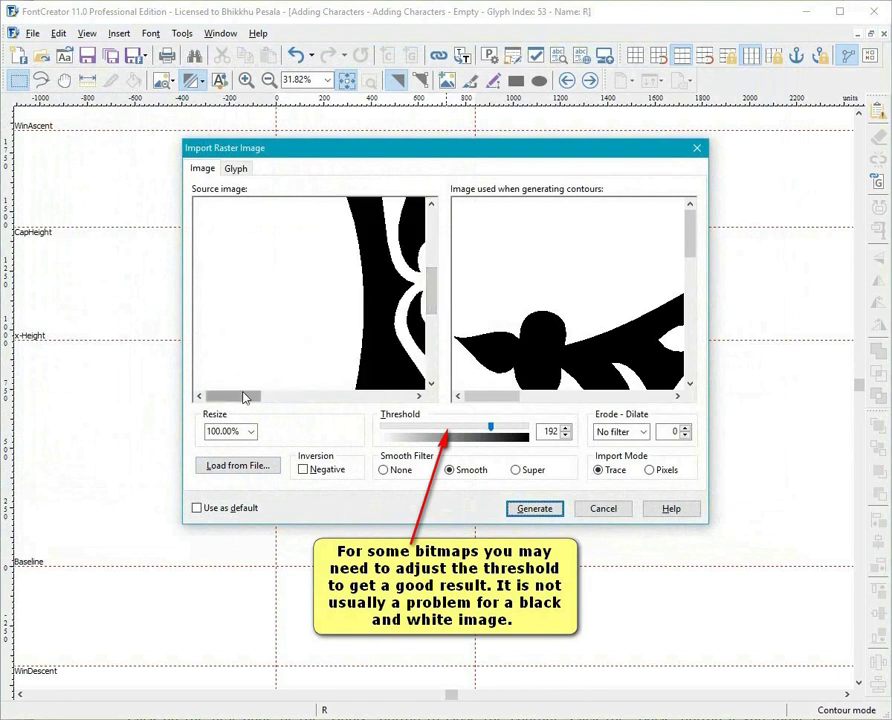
drag(240, 396, 305, 398)
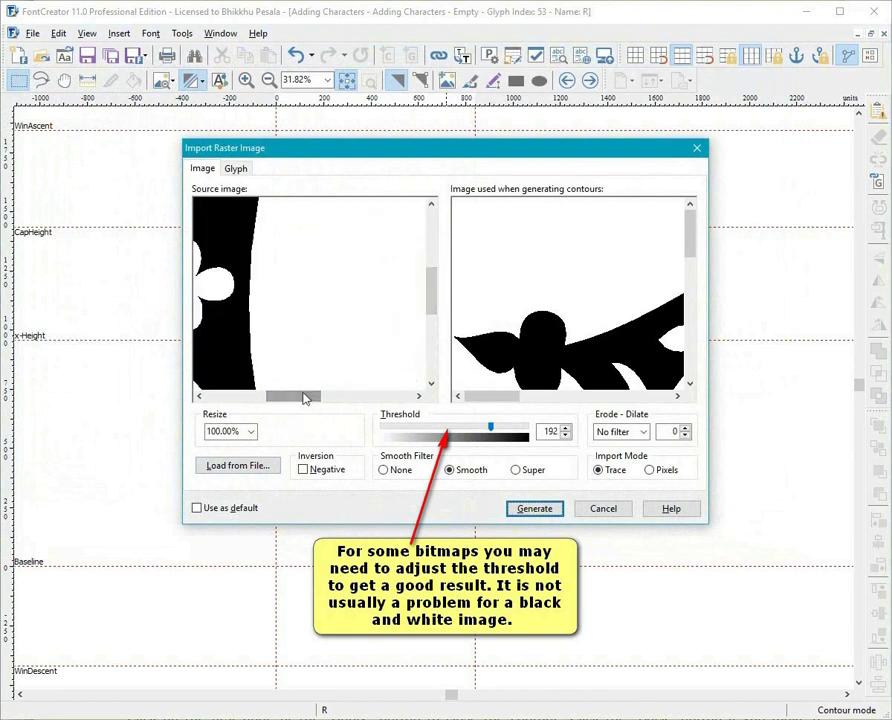
click(465, 430)
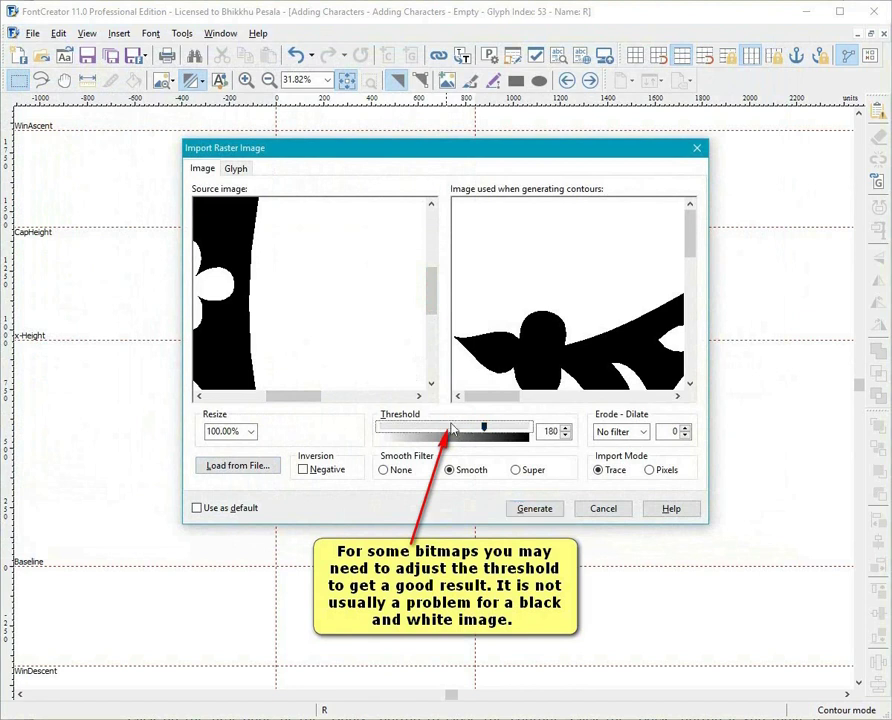
click(253, 432)
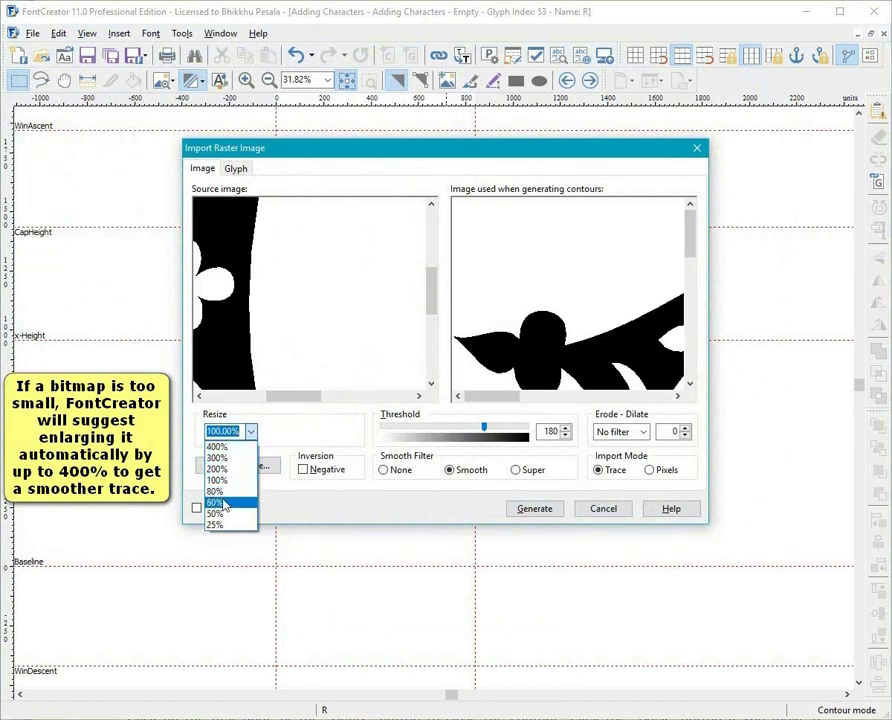
click(220, 446)
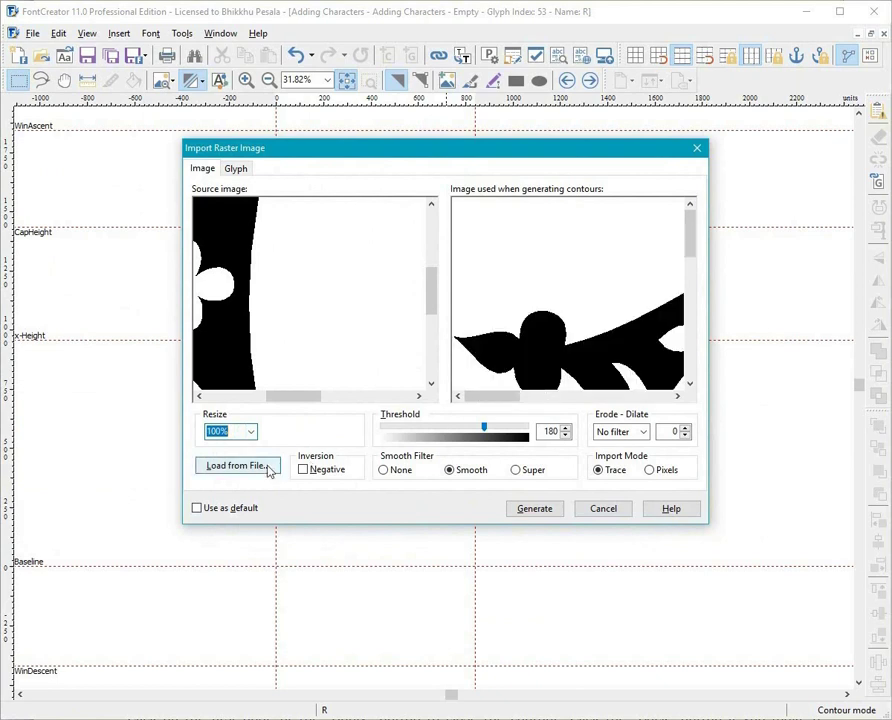
click(536, 512)
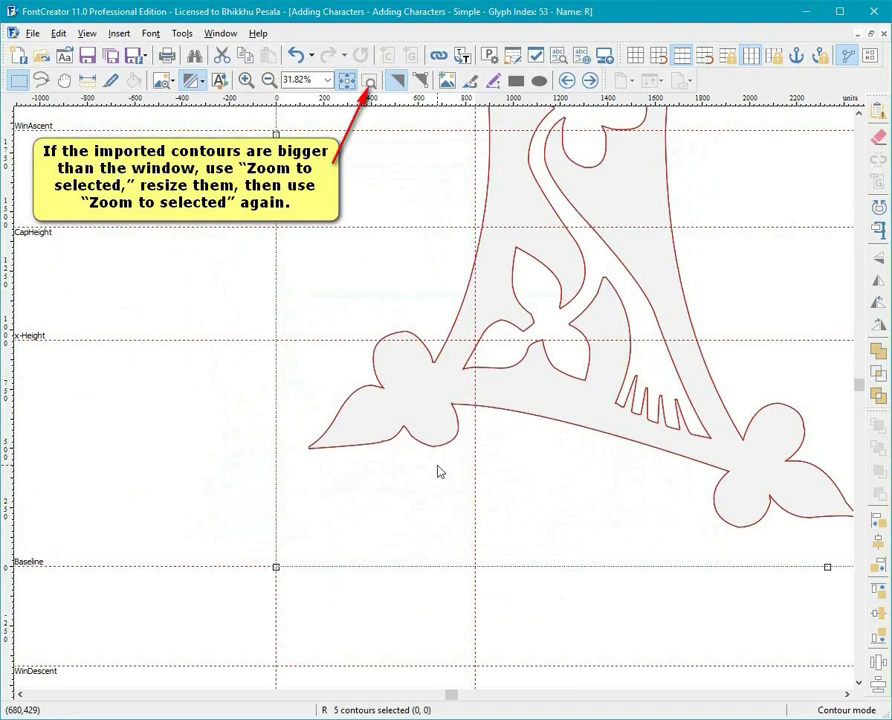
Step: Resize the traced R to span baseline to cap height and widen its right sidebearing to about 1860
click(368, 84)
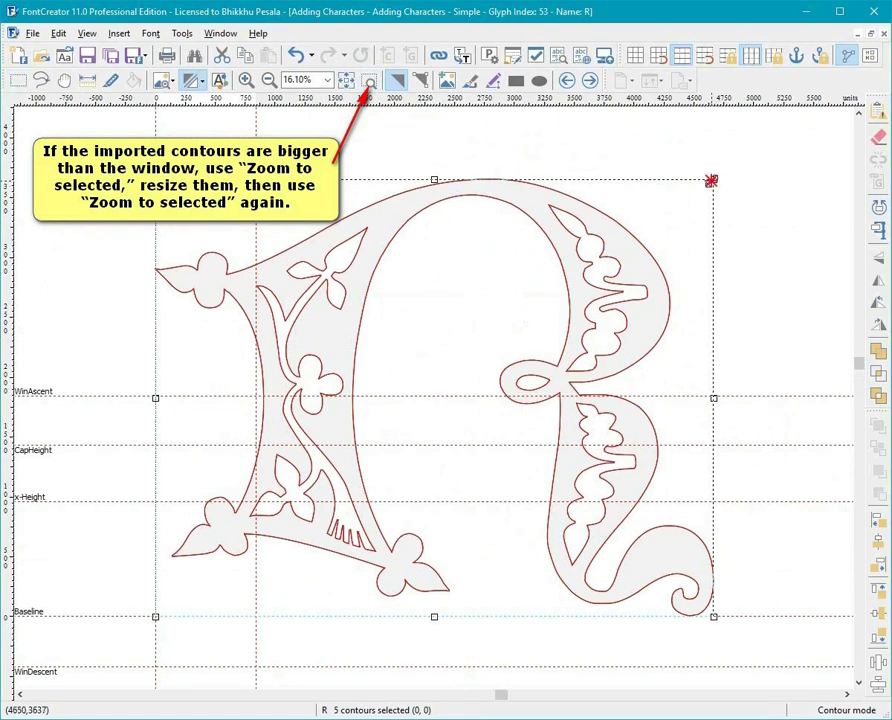
drag(712, 181, 374, 362)
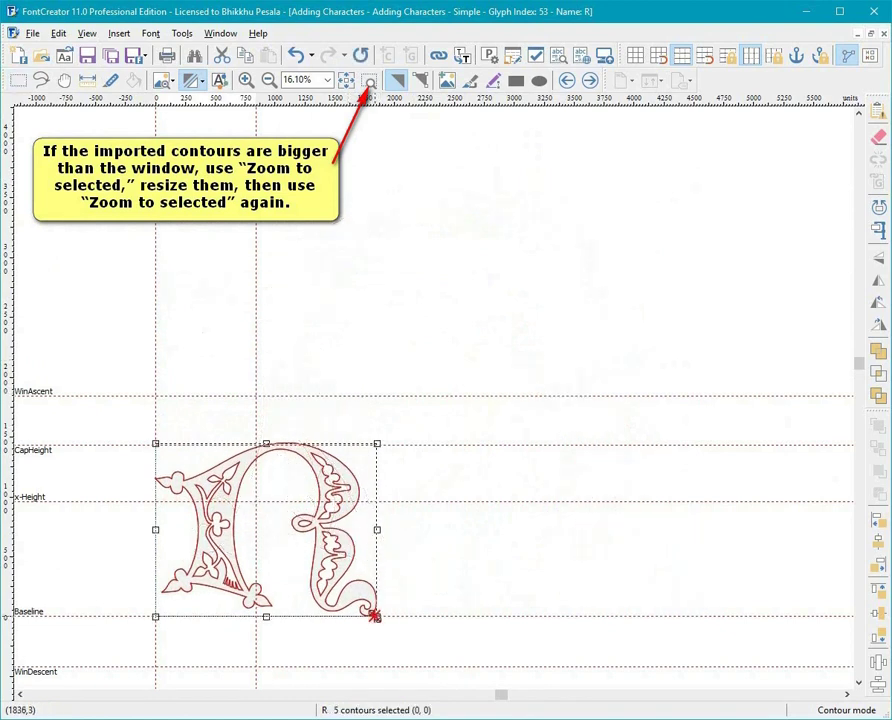
drag(376, 617, 394, 632)
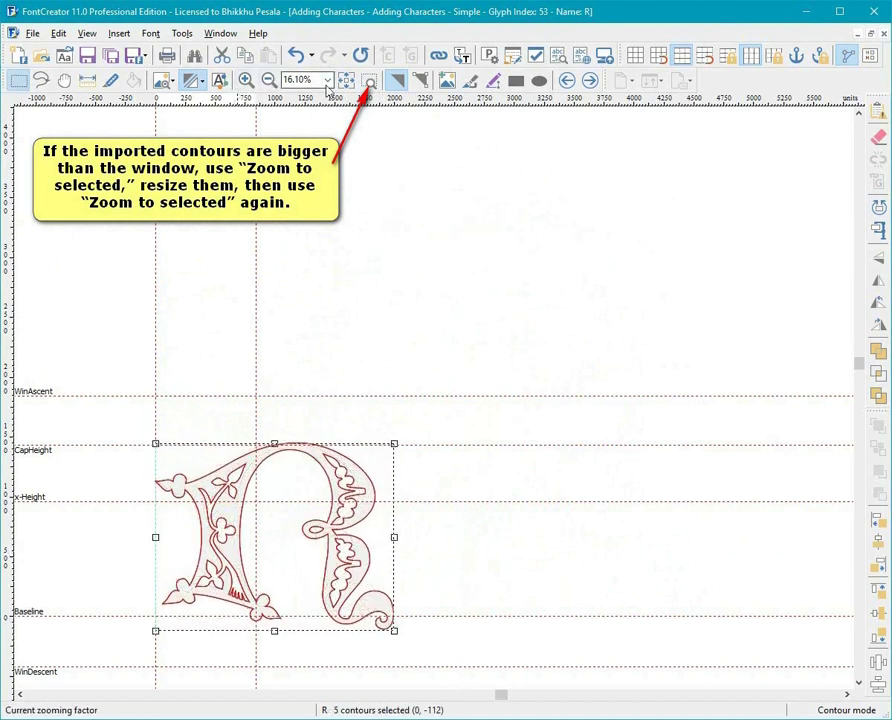
click(369, 81)
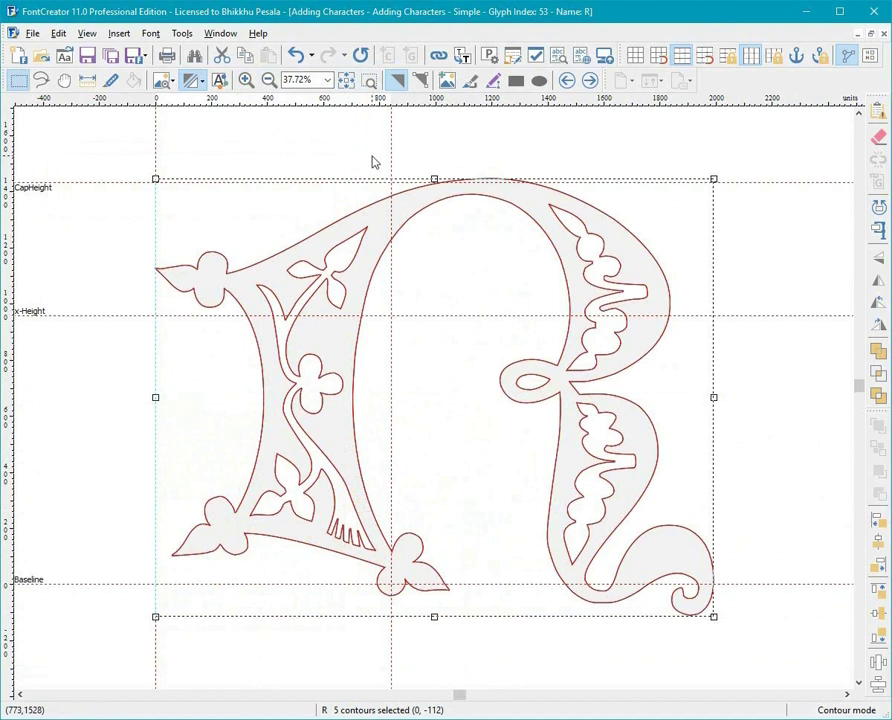
drag(392, 148, 689, 173)
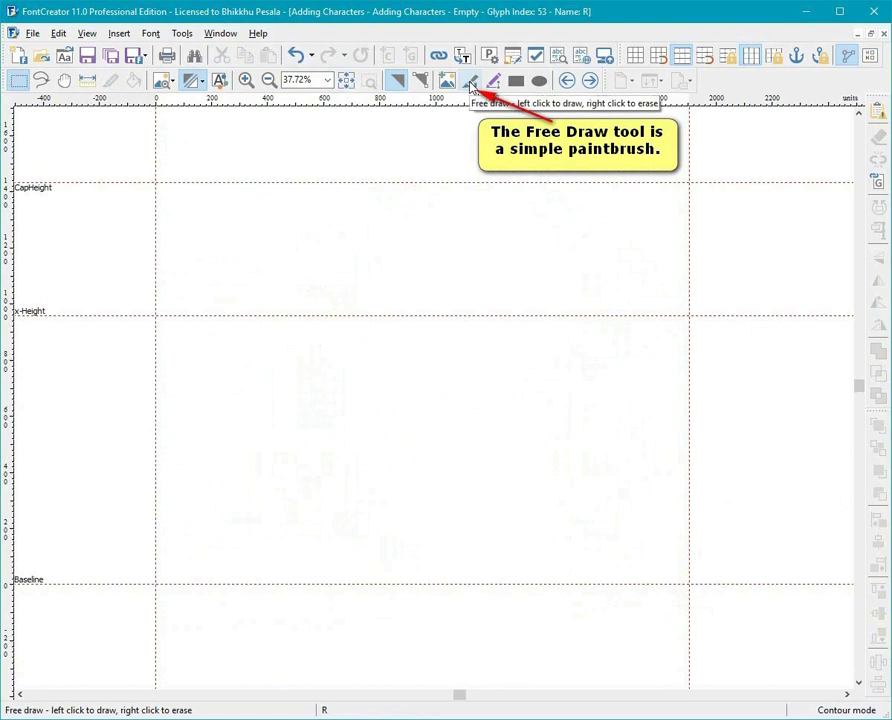
Step: Set the Free Draw brush width to 135 and paint the R's stem and bowl
click(470, 84)
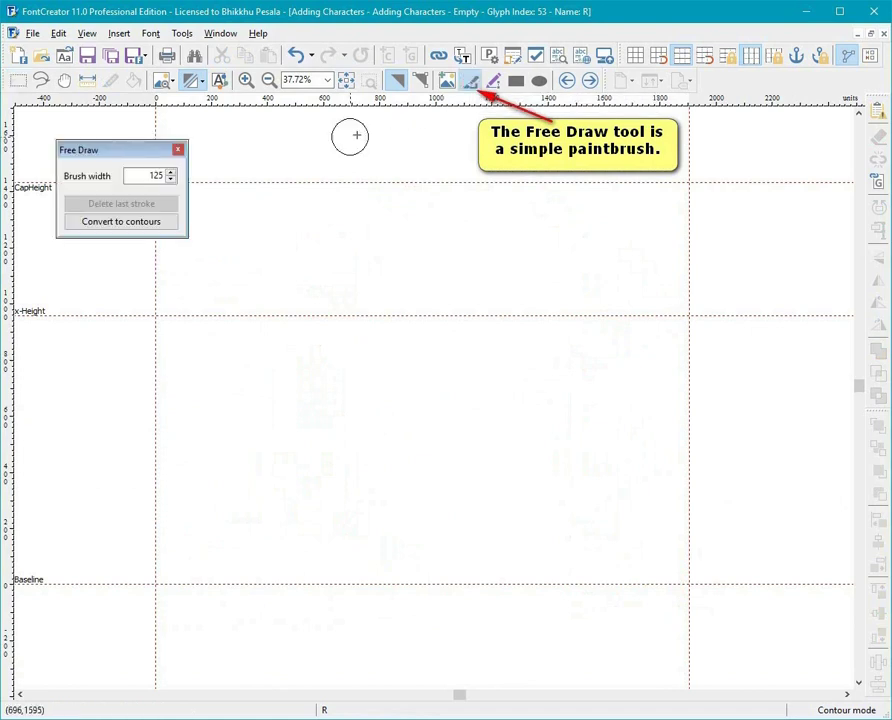
click(172, 172)
click(172, 172)
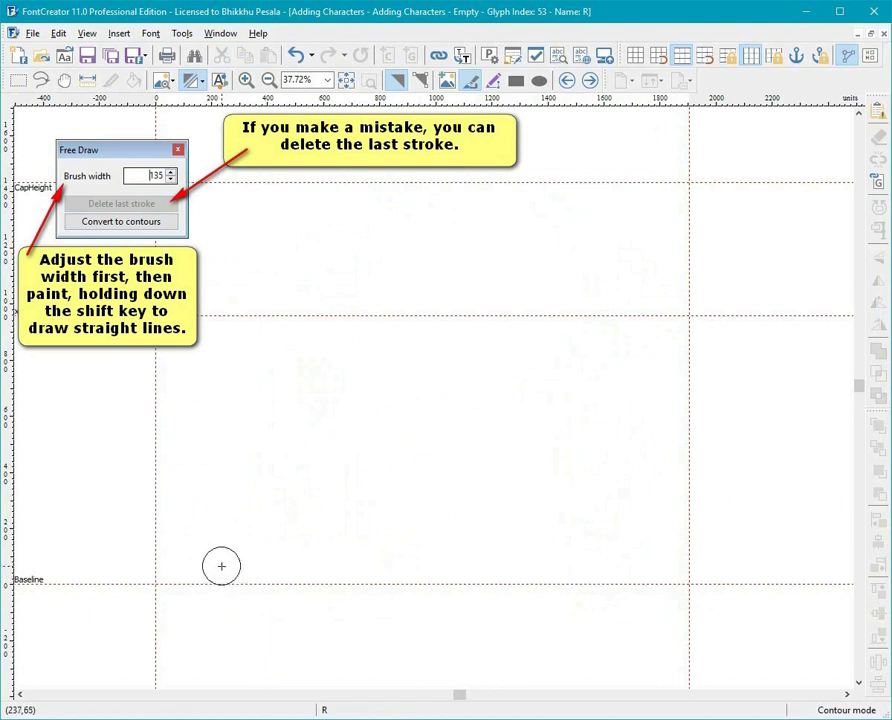
drag(222, 566, 241, 201)
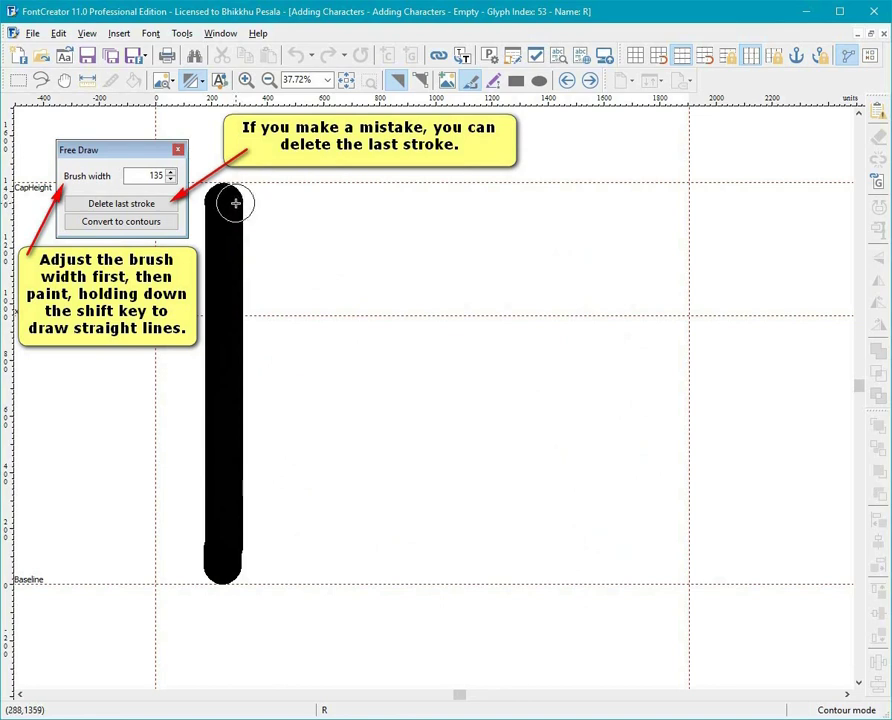
mouse_move(227, 201)
mouse_down()
mouse_move(341, 227)
mouse_move(486, 233)
mouse_move(489, 206)
mouse_move(538, 242)
mouse_move(558, 300)
mouse_move(550, 360)
mouse_move(530, 395)
mouse_move(498, 421)
mouse_move(246, 424)
mouse_up()
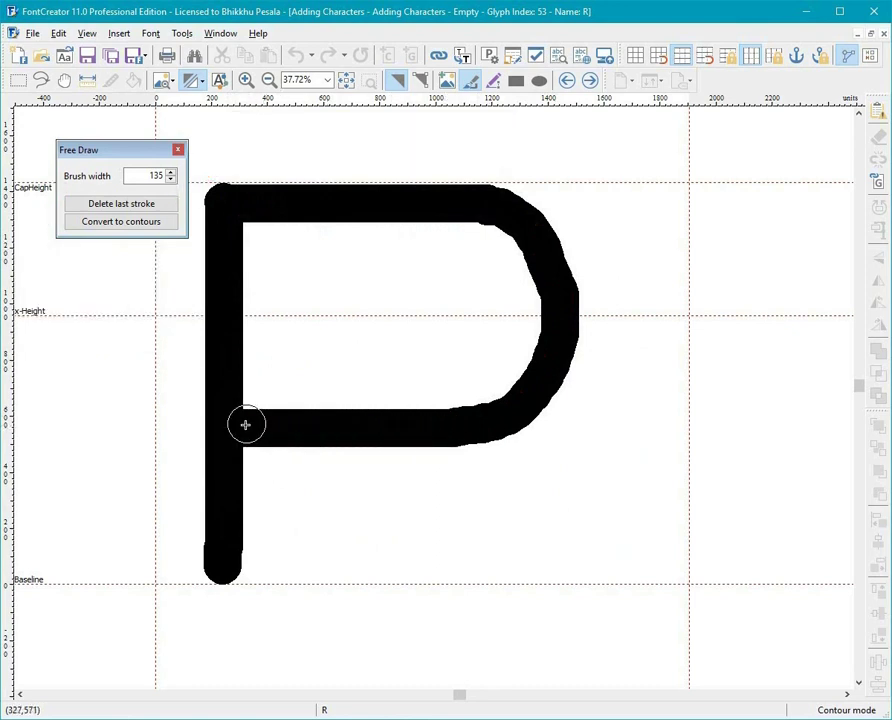
Step: Paint the R's diagonal leg and convert the strokes into outline contours
click(484, 452)
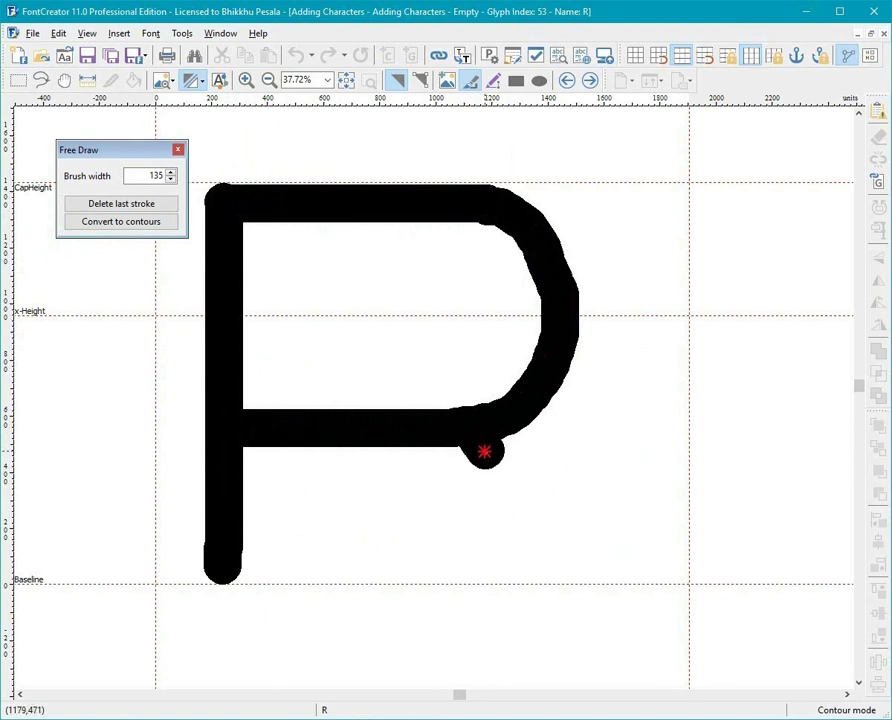
drag(484, 452, 553, 575)
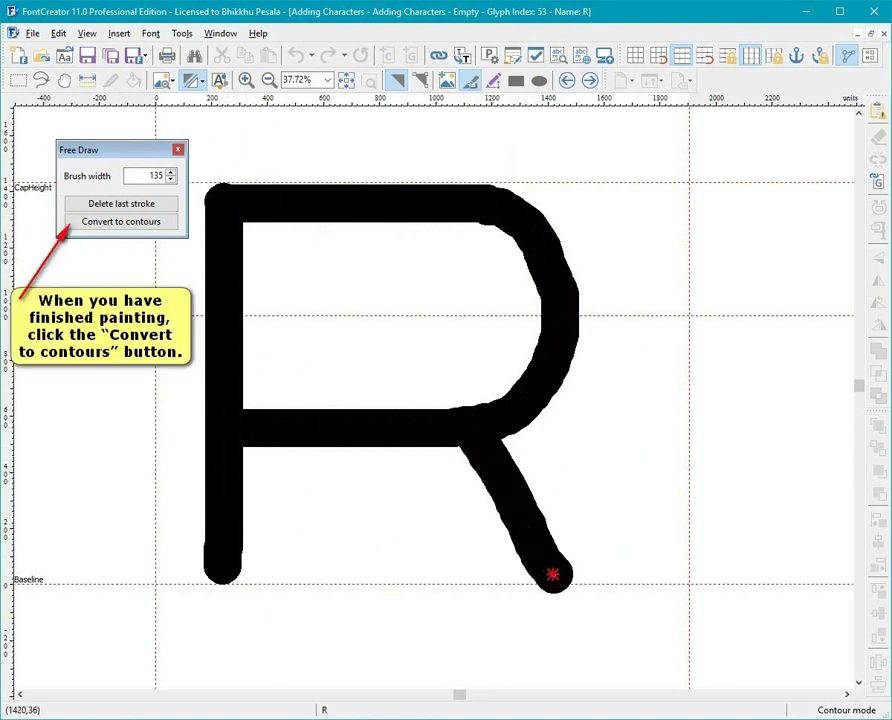
click(124, 228)
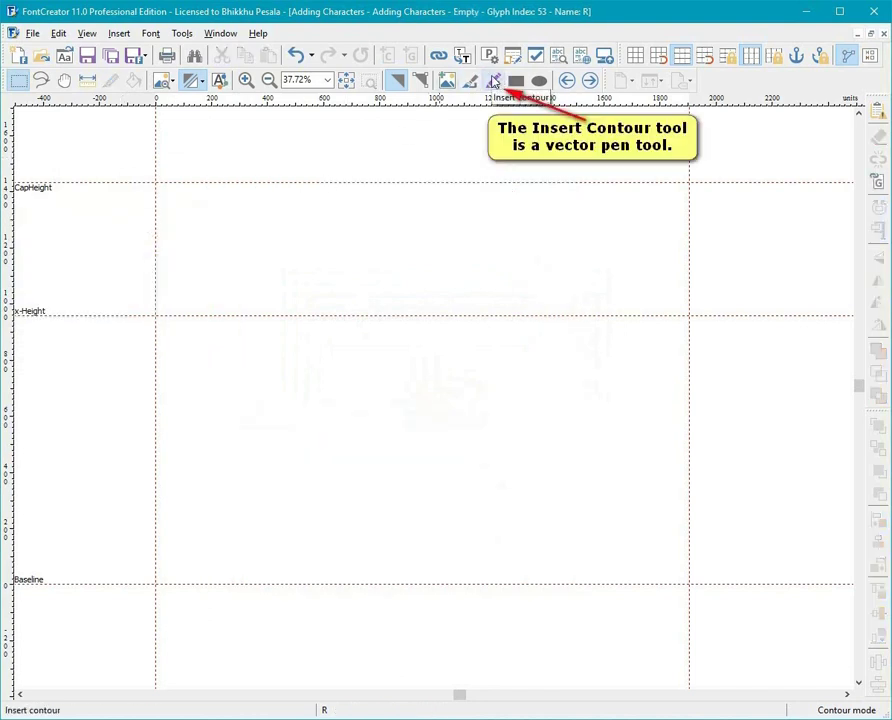
Step: Start the outline with two cap-height points and a bowl curve, removing one misplaced node
click(493, 82)
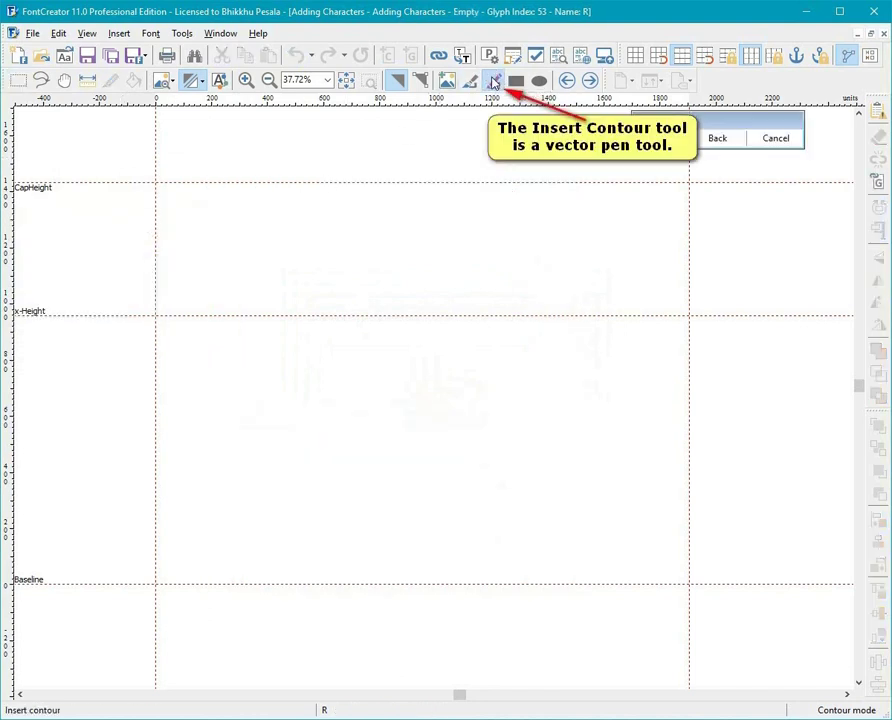
click(182, 181)
click(425, 182)
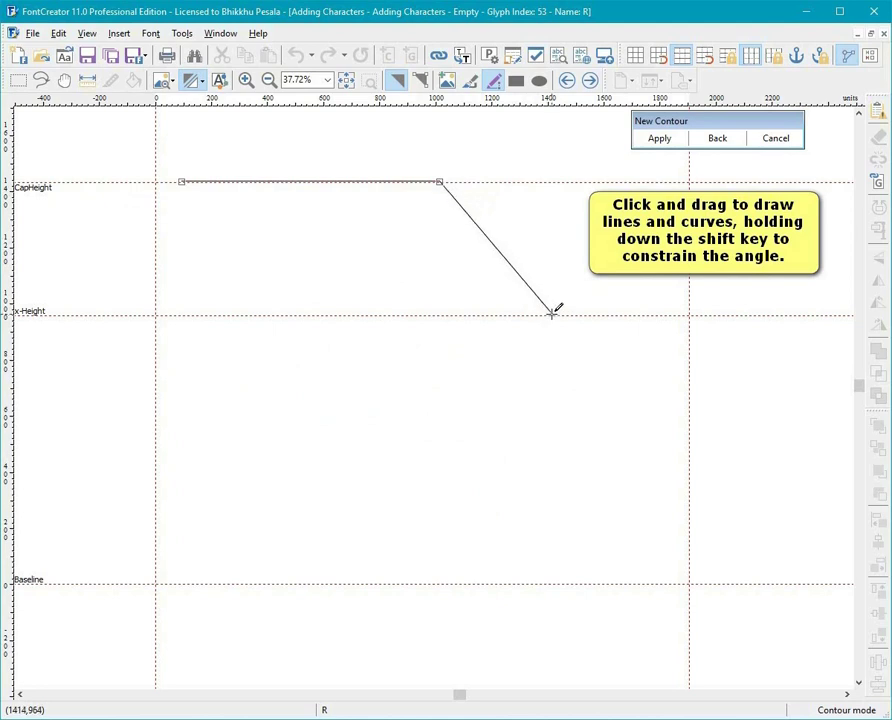
drag(555, 317, 402, 461)
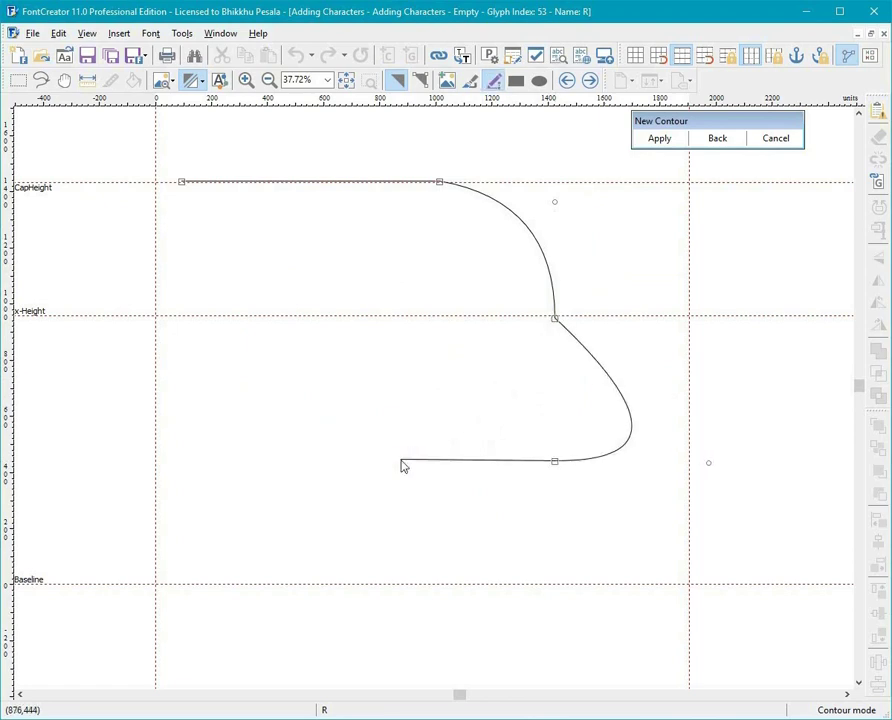
click(719, 138)
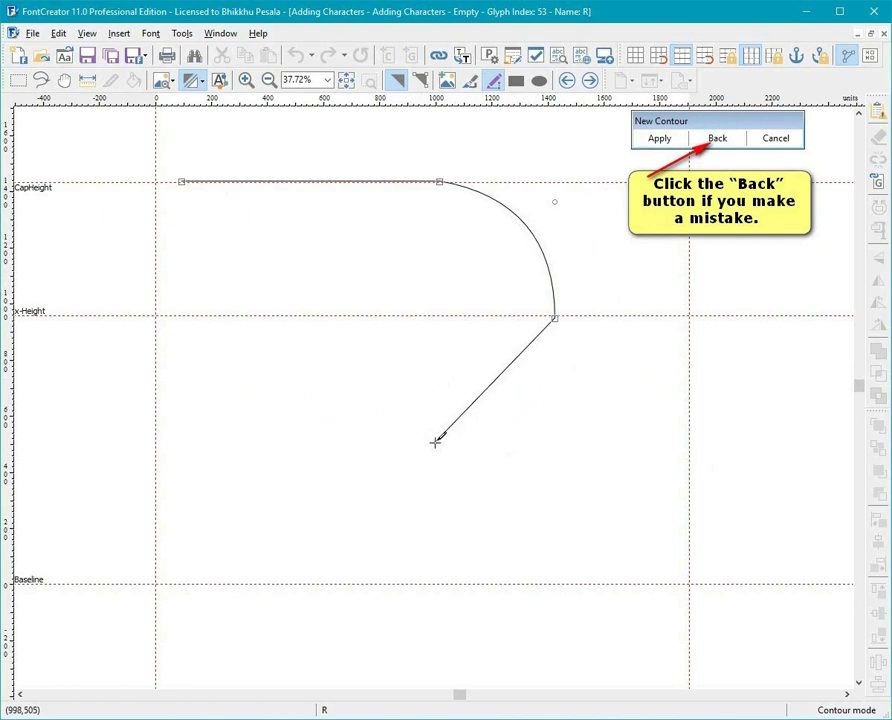
Step: Curve the bowl into the stem, add the baseline corners, and close the contour
drag(437, 442, 324, 446)
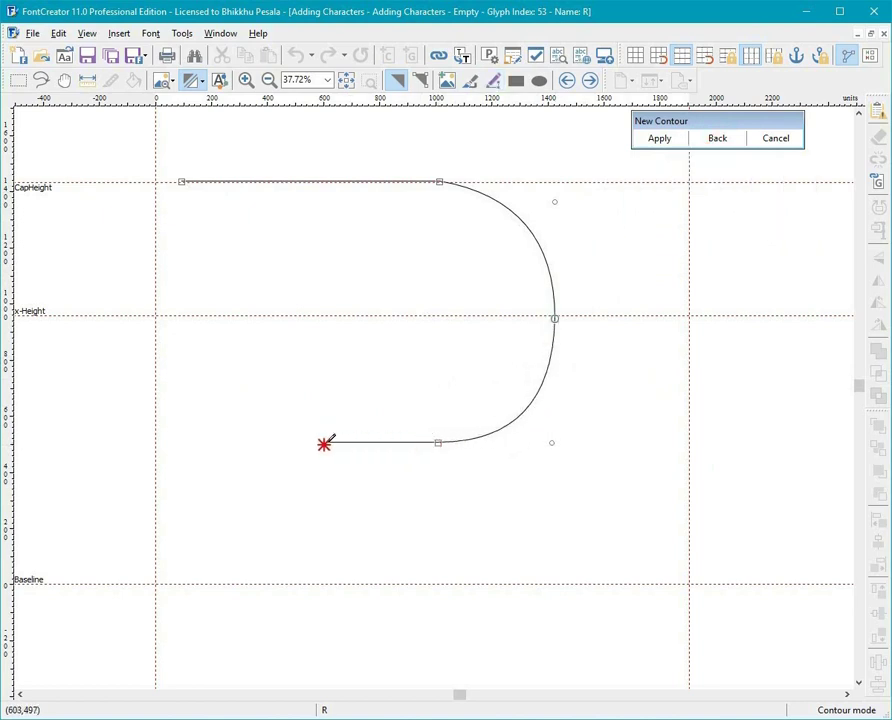
click(201, 442)
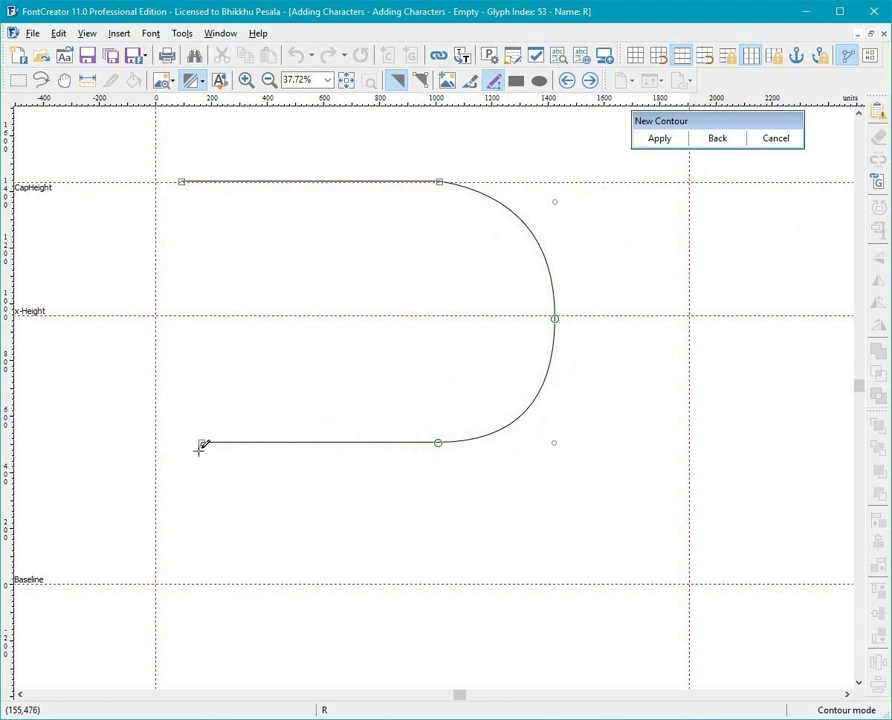
click(200, 587)
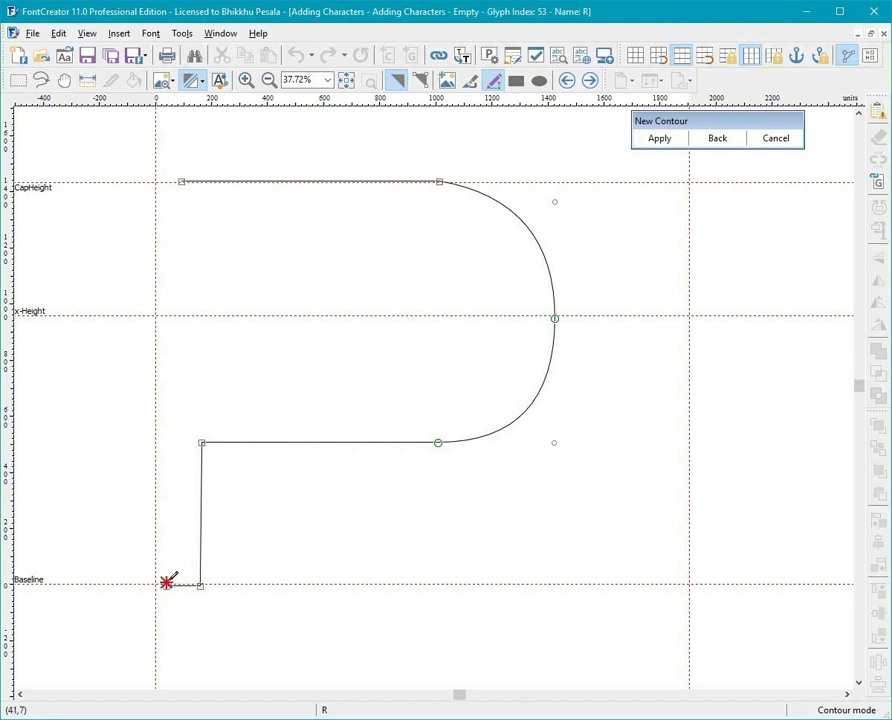
click(166, 585)
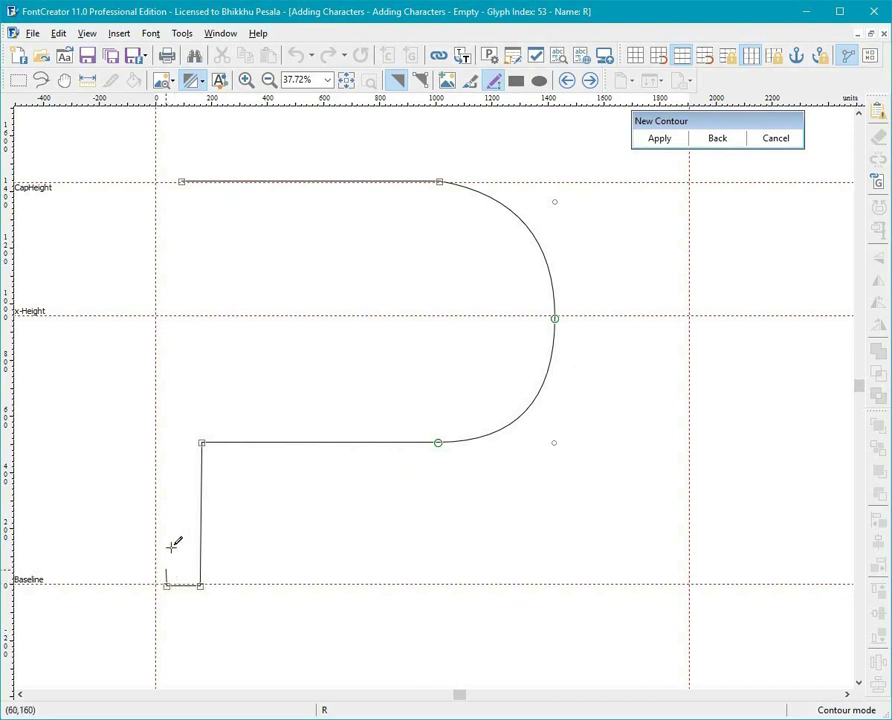
click(182, 181)
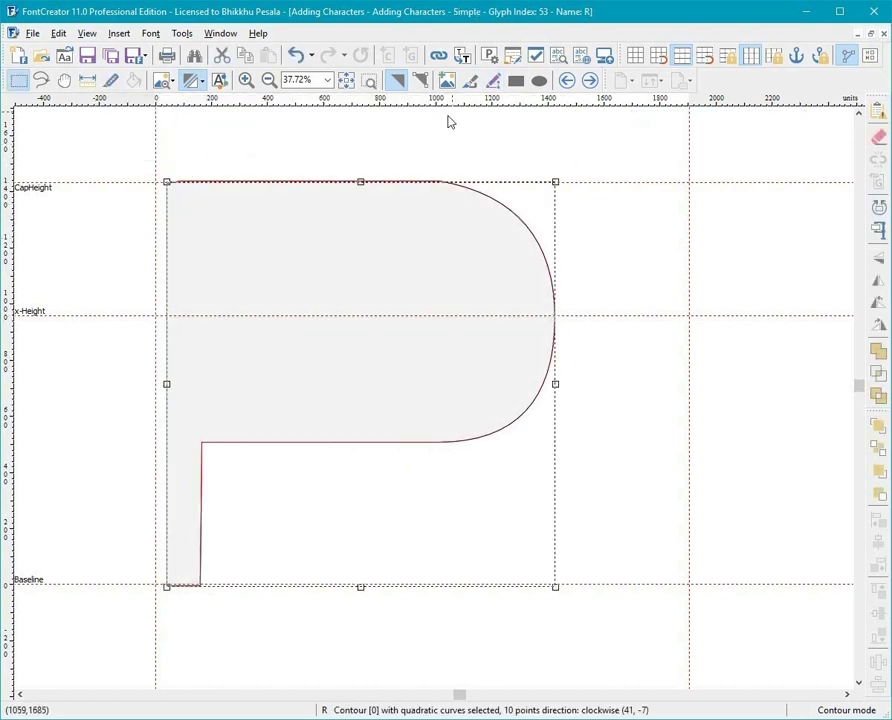
Step: Draw a 7-point inner counter inside the bowl, close it, and apply it
click(490, 84)
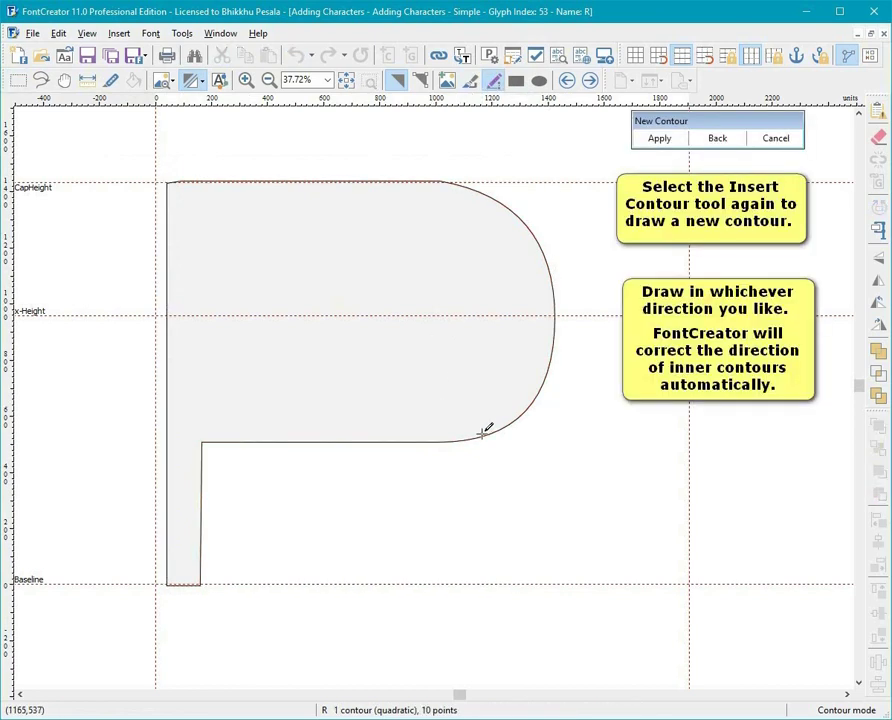
click(207, 211)
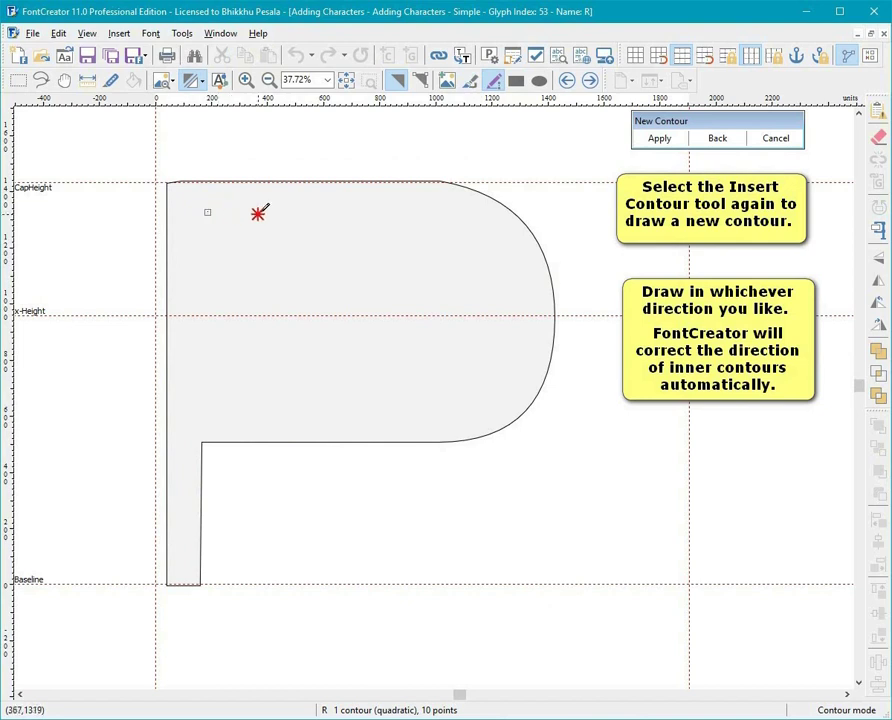
click(428, 207)
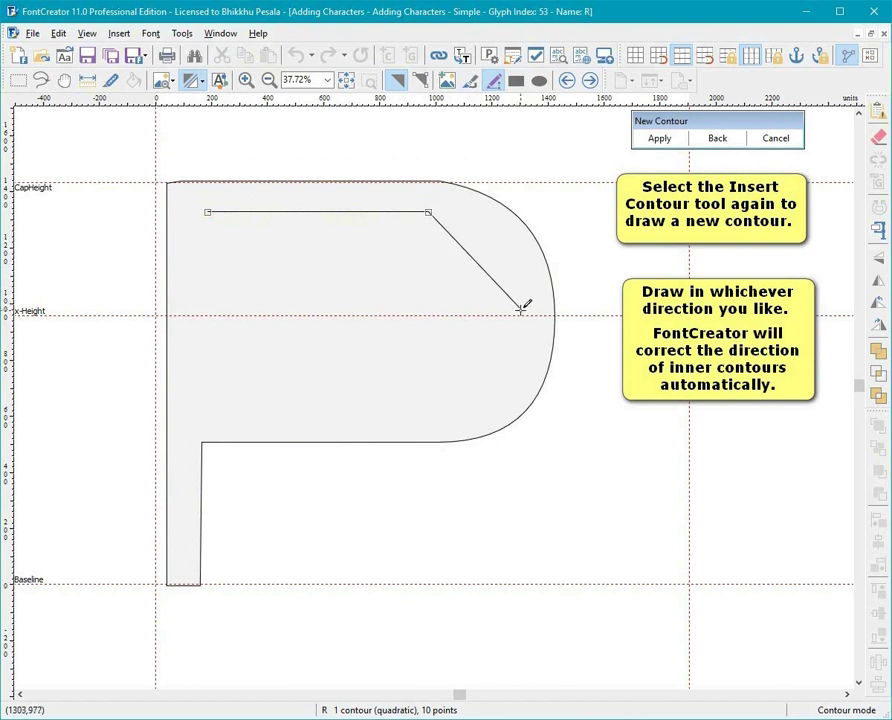
drag(523, 316, 516, 420)
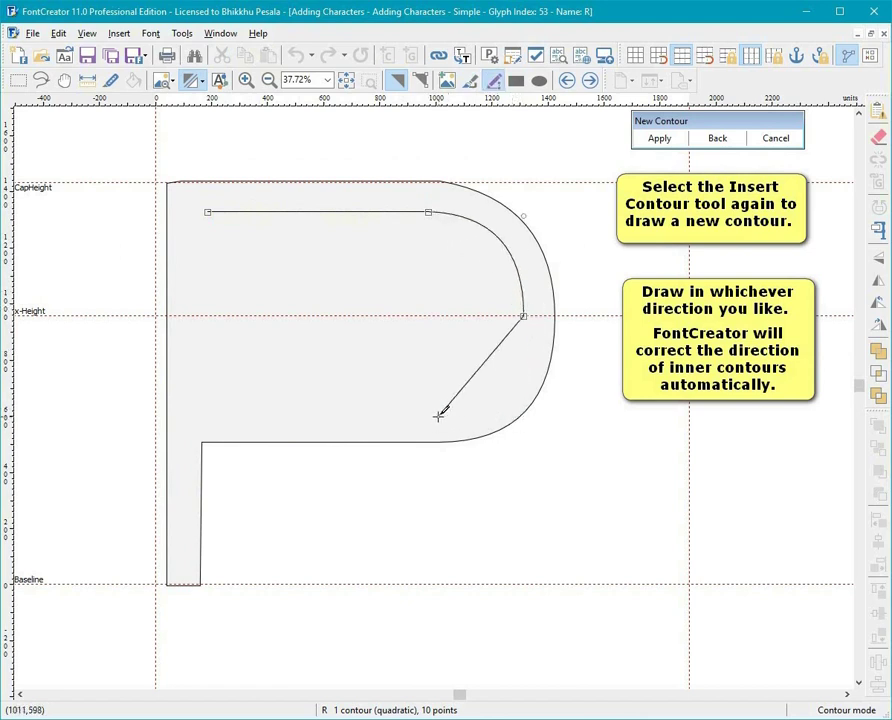
drag(427, 426, 318, 426)
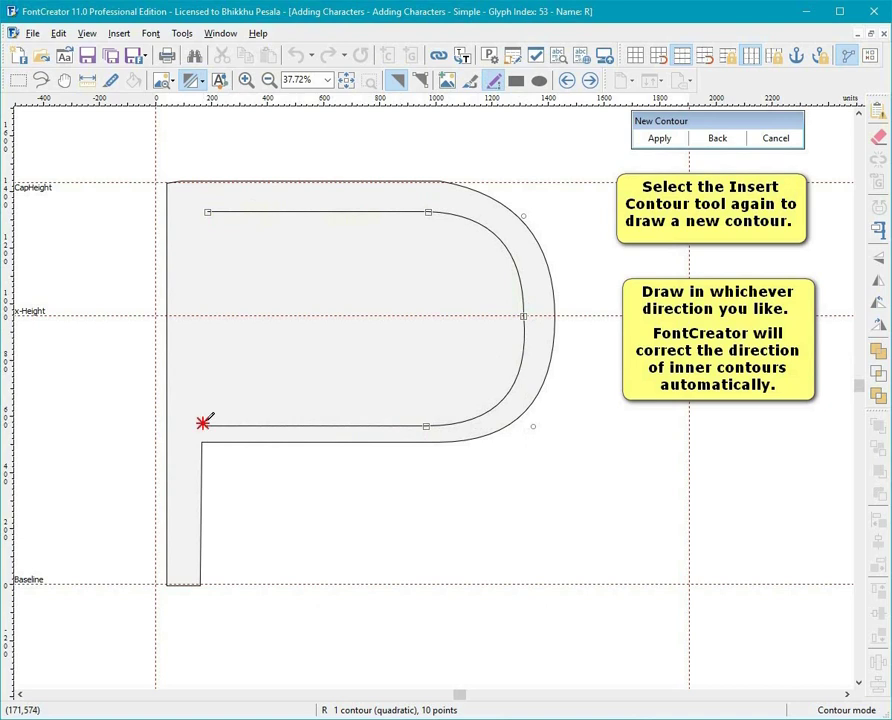
click(204, 424)
click(668, 138)
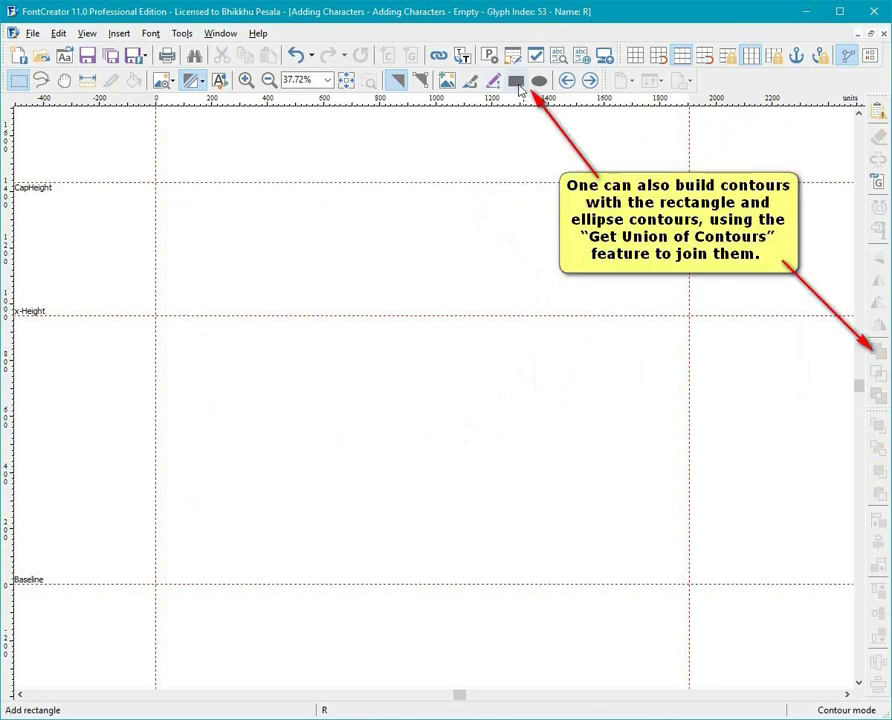
Step: Draw a tall rectangle stem from cap height to baseline and an outer ellipse bowl beside it
click(517, 83)
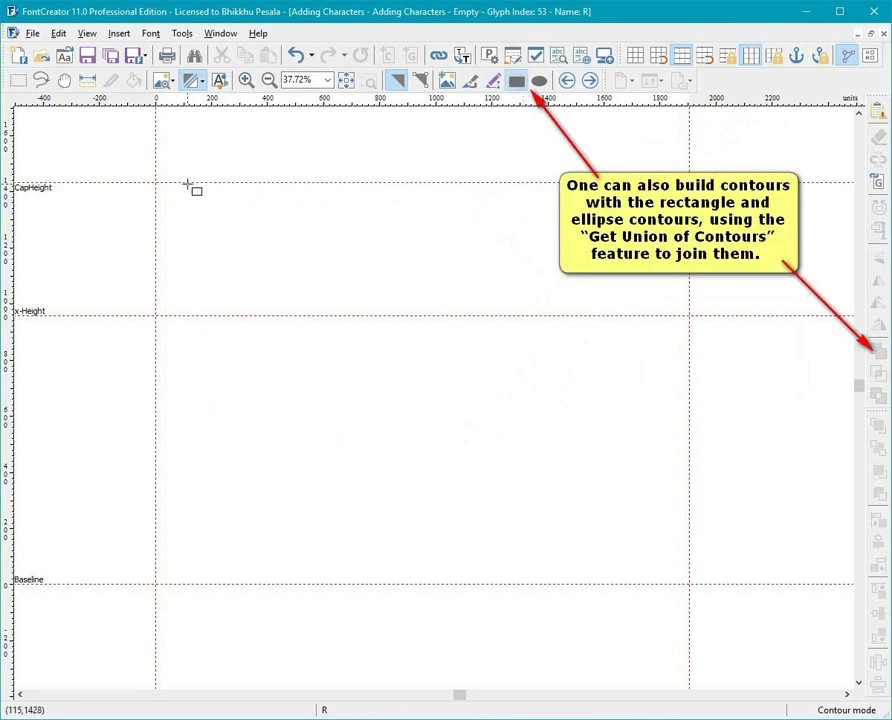
drag(187, 184, 215, 588)
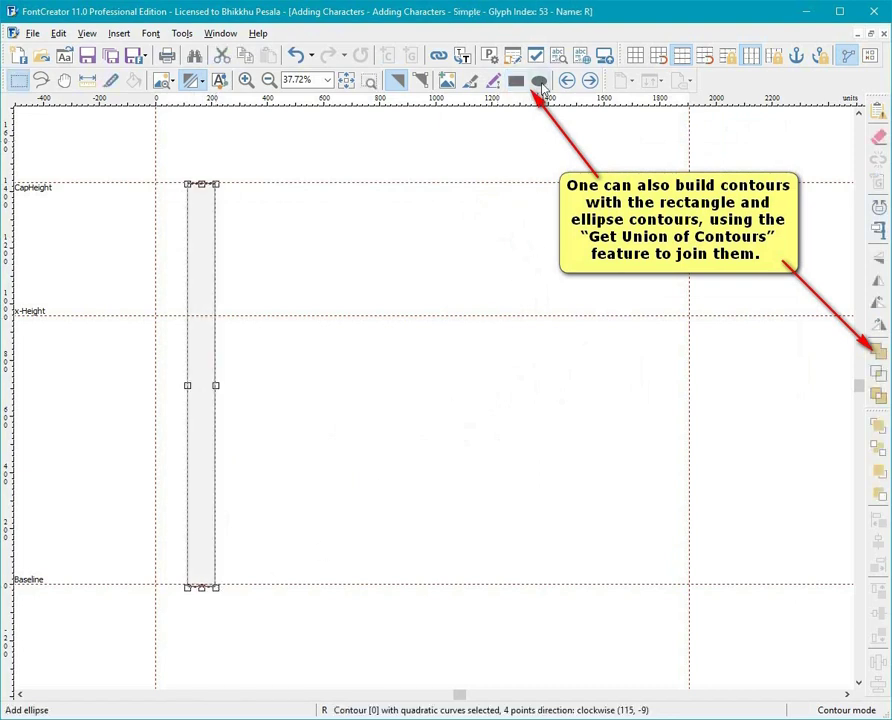
click(539, 81)
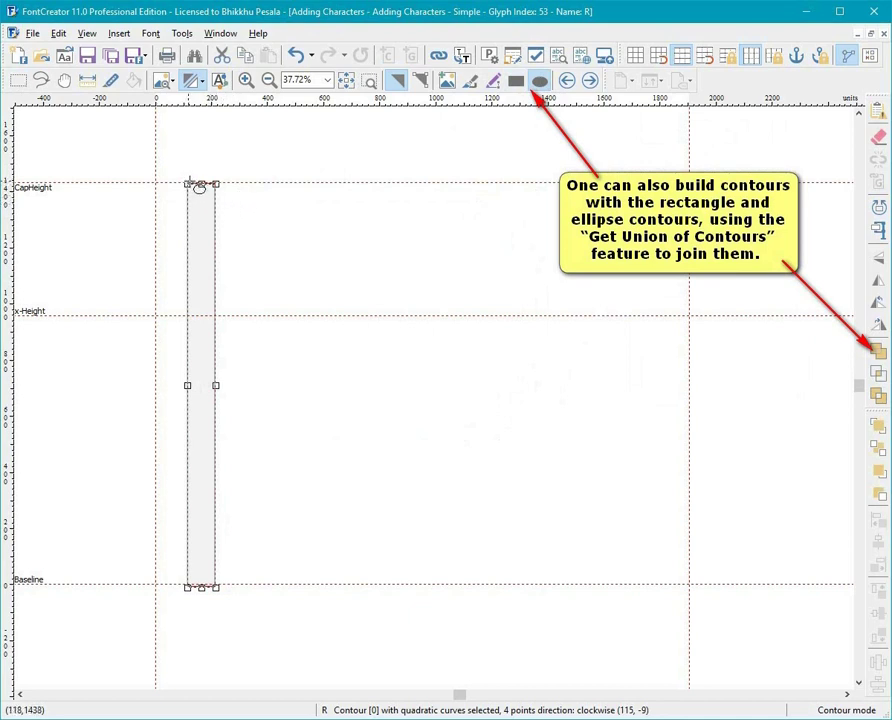
drag(188, 184, 500, 437)
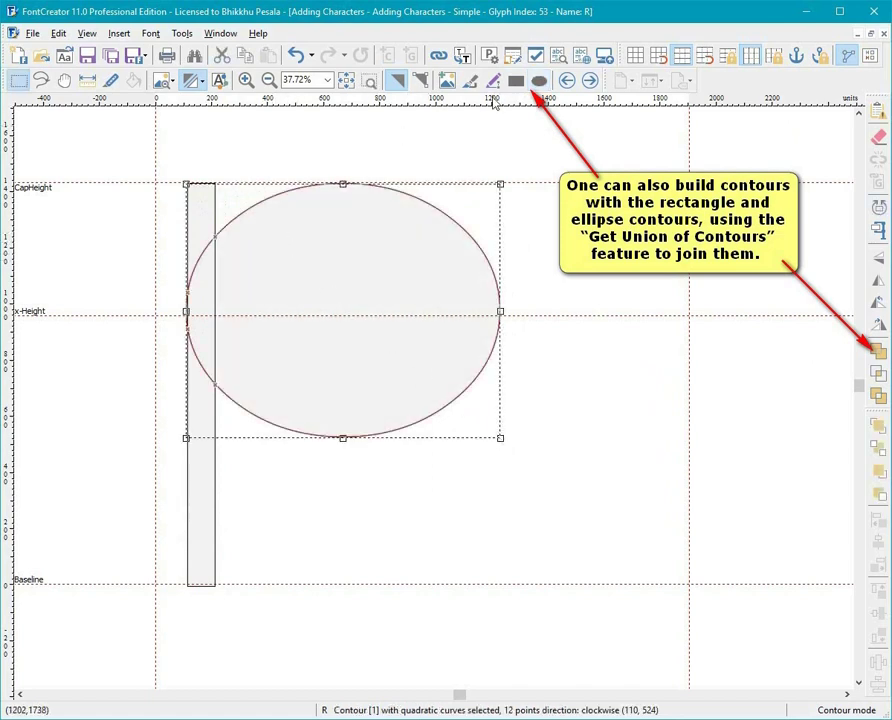
Step: Draw a smaller inner ellipse for the counter and centre it horizontally and vertically in the bowl
click(539, 81)
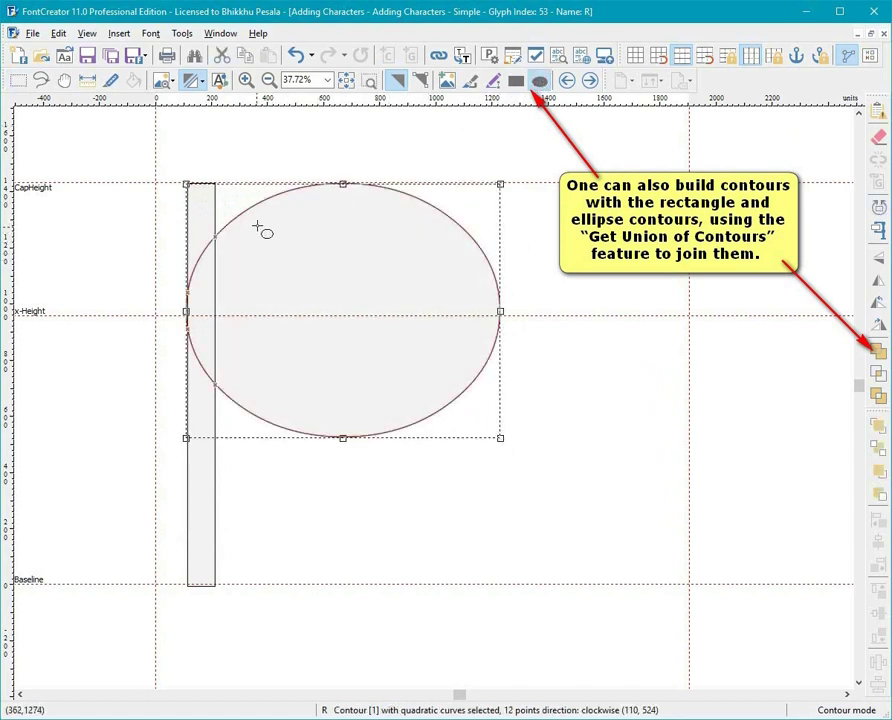
drag(254, 231, 464, 416)
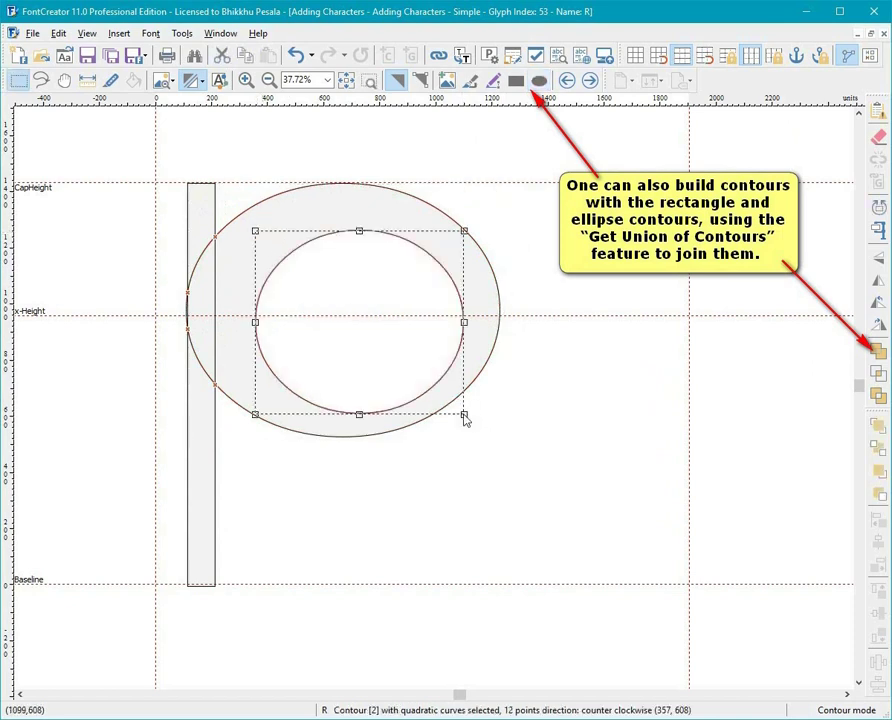
shift+click(486, 285)
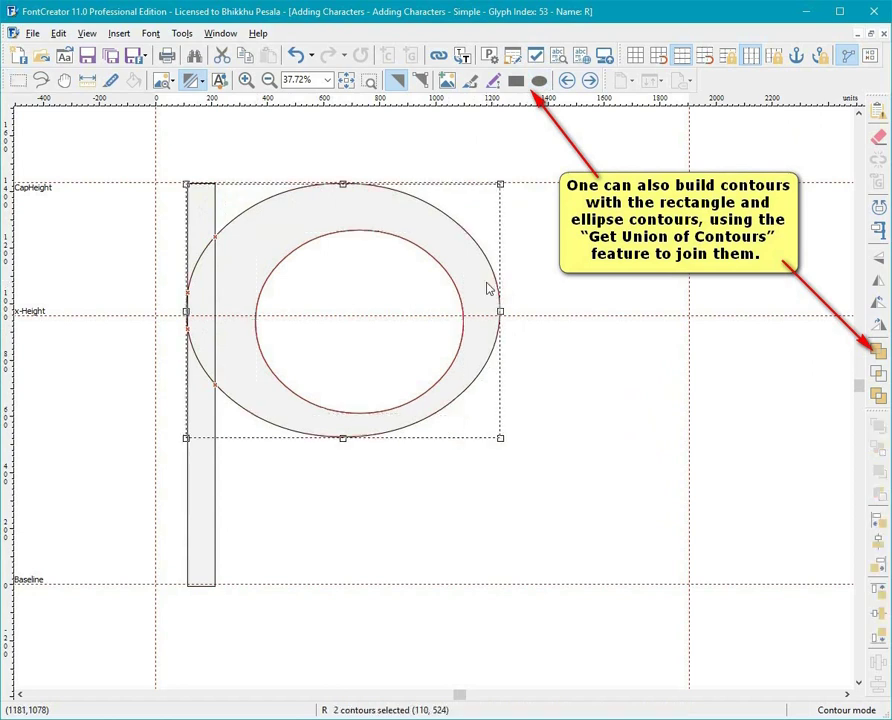
click(876, 548)
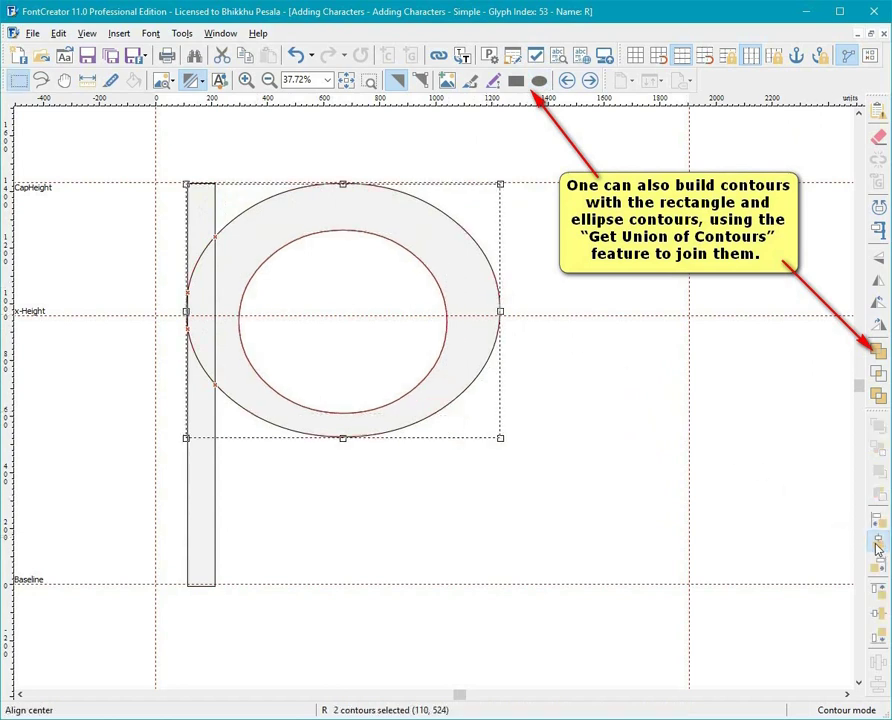
click(883, 617)
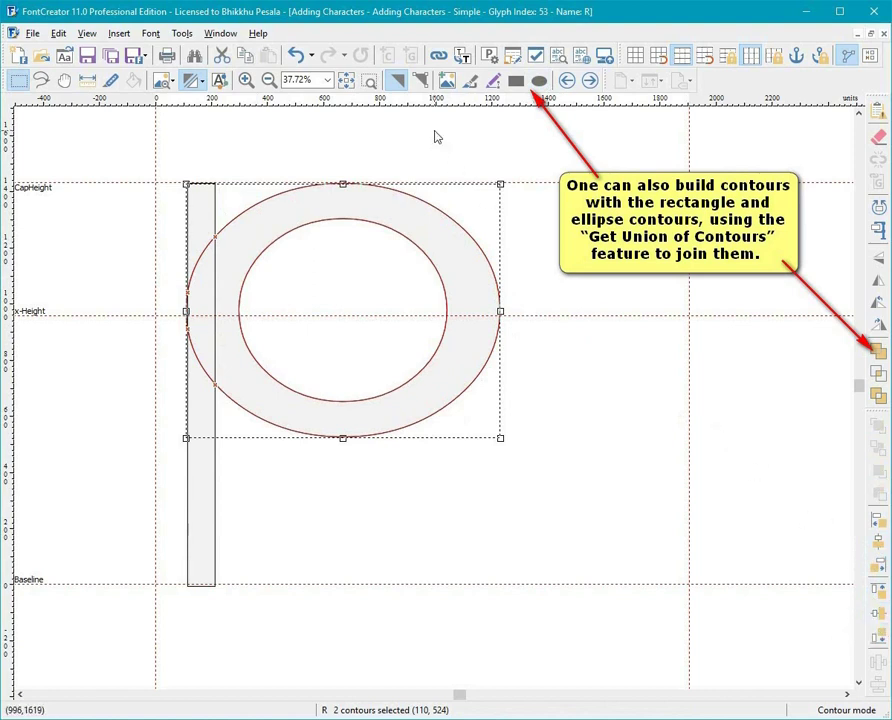
Step: Copy the stem rectangle under the bowl, rotate it about 28°, and position it as the diagonal leg
click(206, 202)
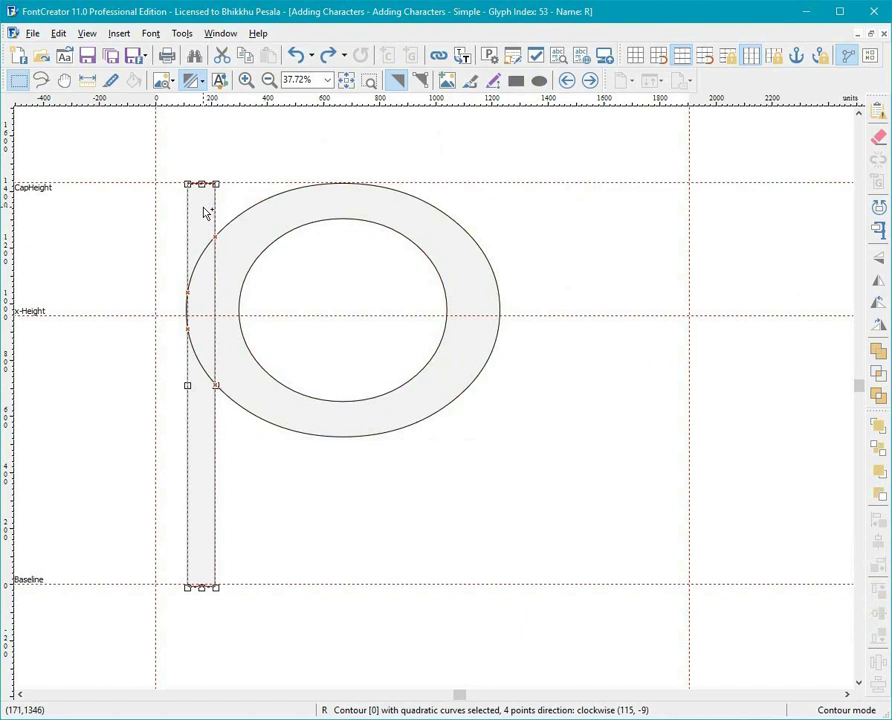
drag(206, 207, 466, 327)
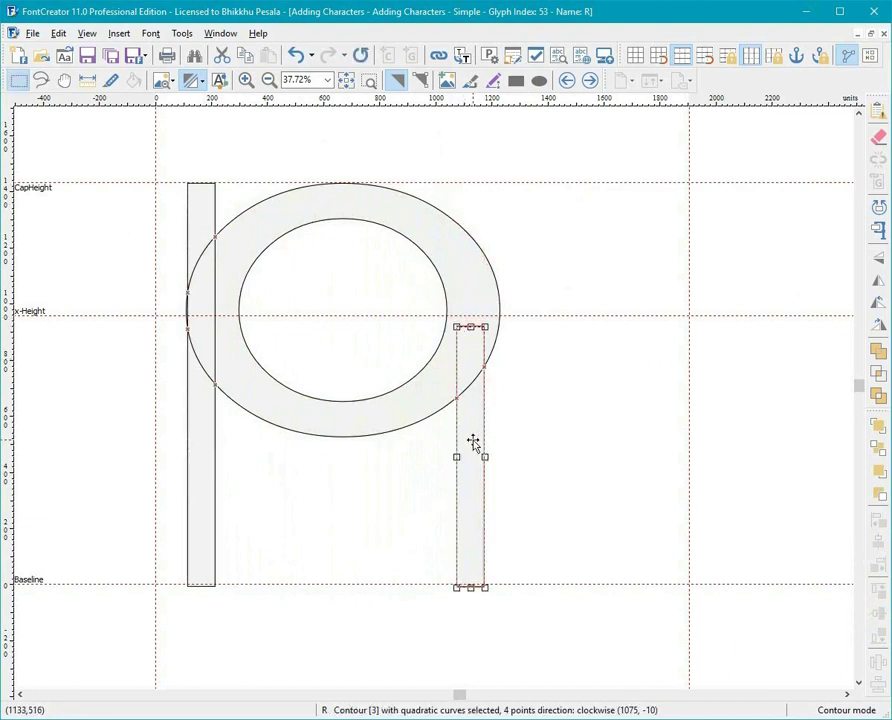
click(475, 451)
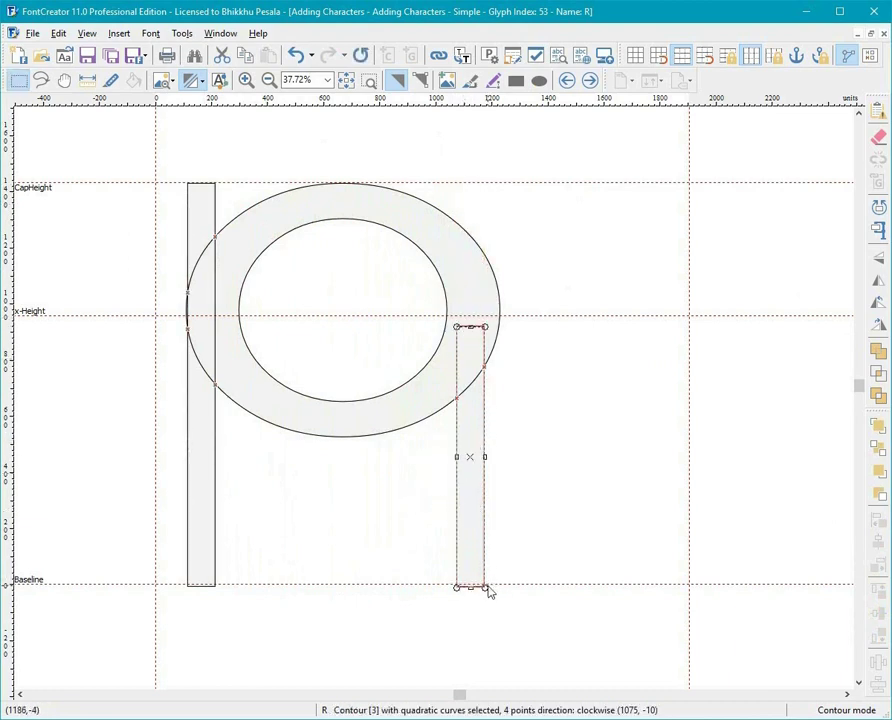
drag(486, 590, 531, 540)
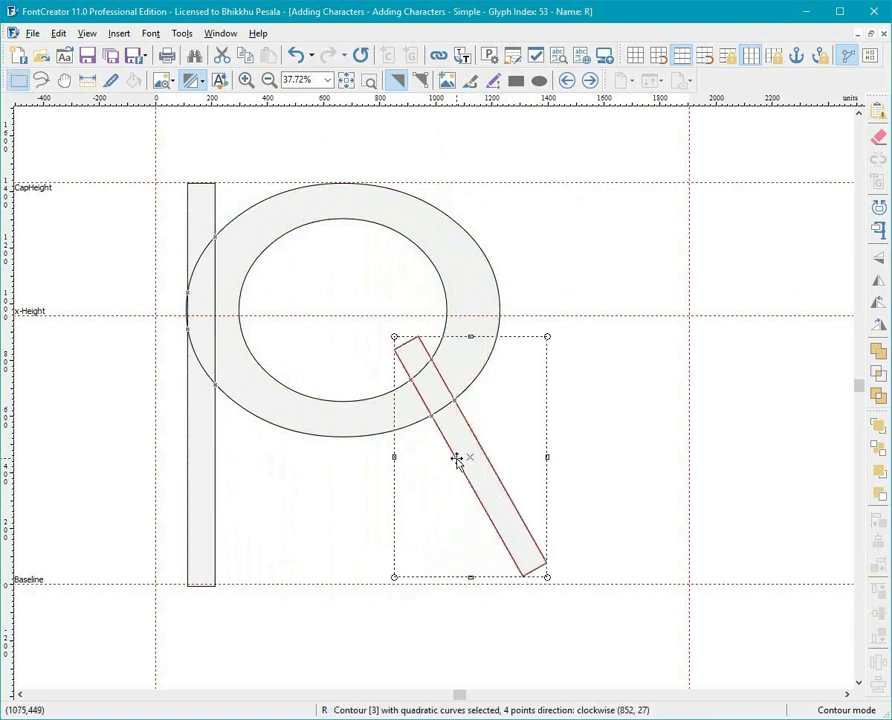
drag(466, 460, 502, 472)
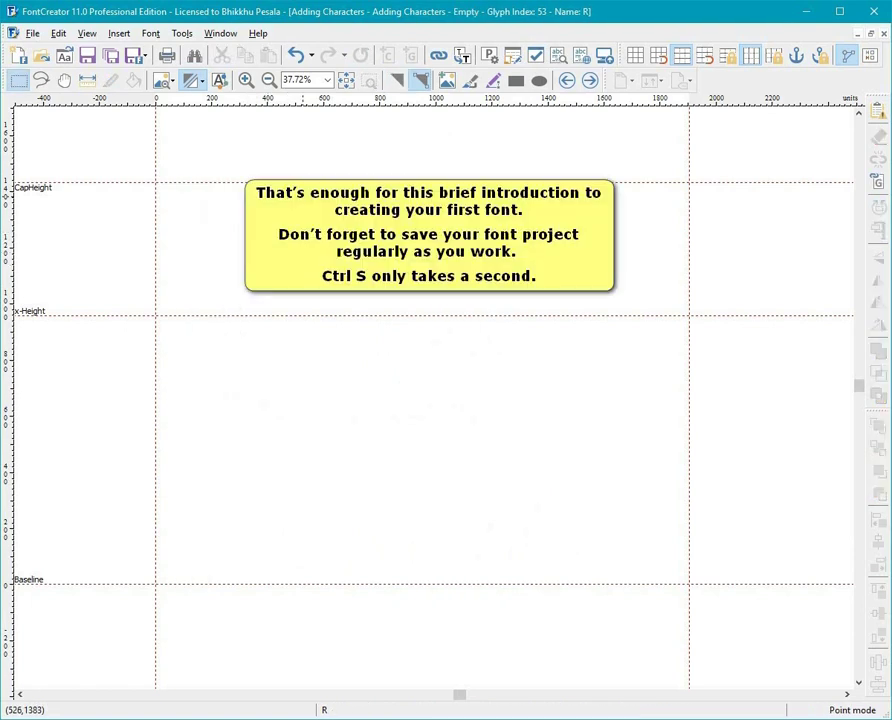
Step: Close the R glyph window with Ctrl+F4 to return to the 464-glyph font overview
key(ctrl+F4)
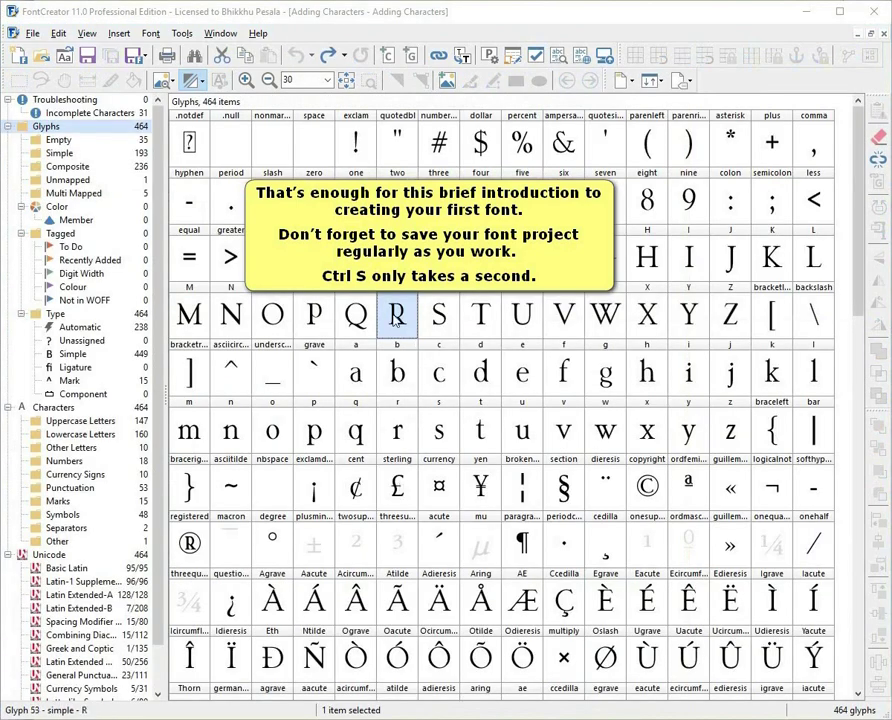